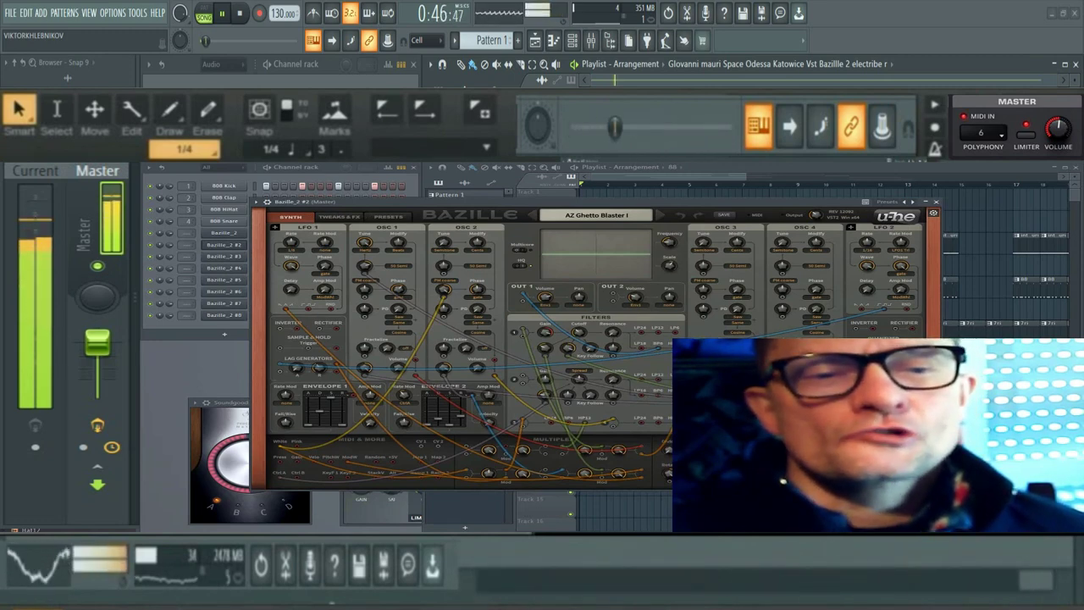
# Browse the preset directory of the Bazille_2 #2 synth and return to its Synth page
pyautogui.click(388, 217)
pyautogui.scroll(-3, 347, 339)
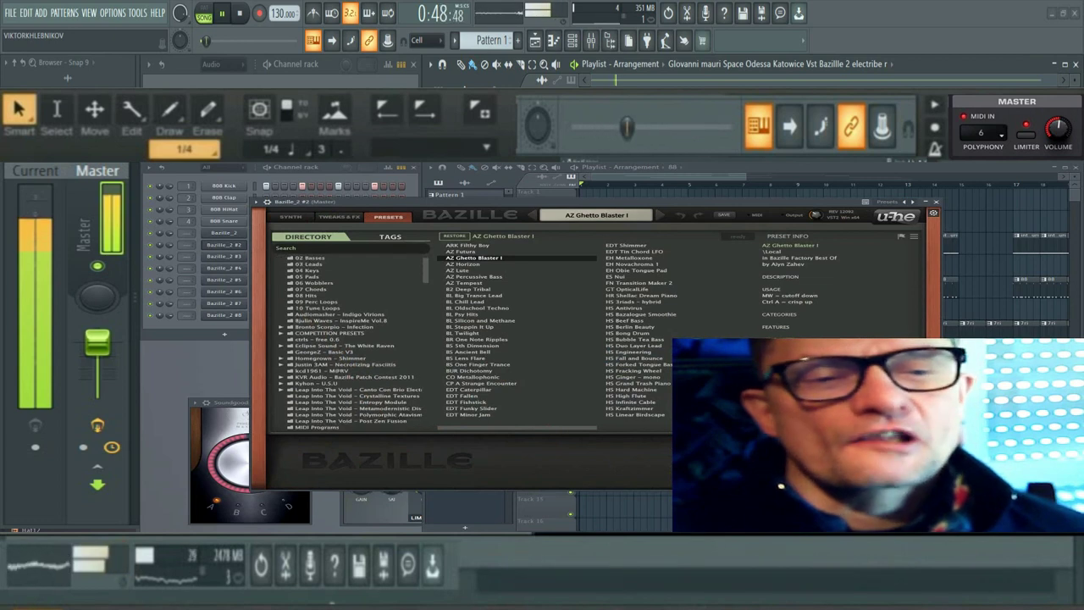
pyautogui.scroll(-1, 347, 339)
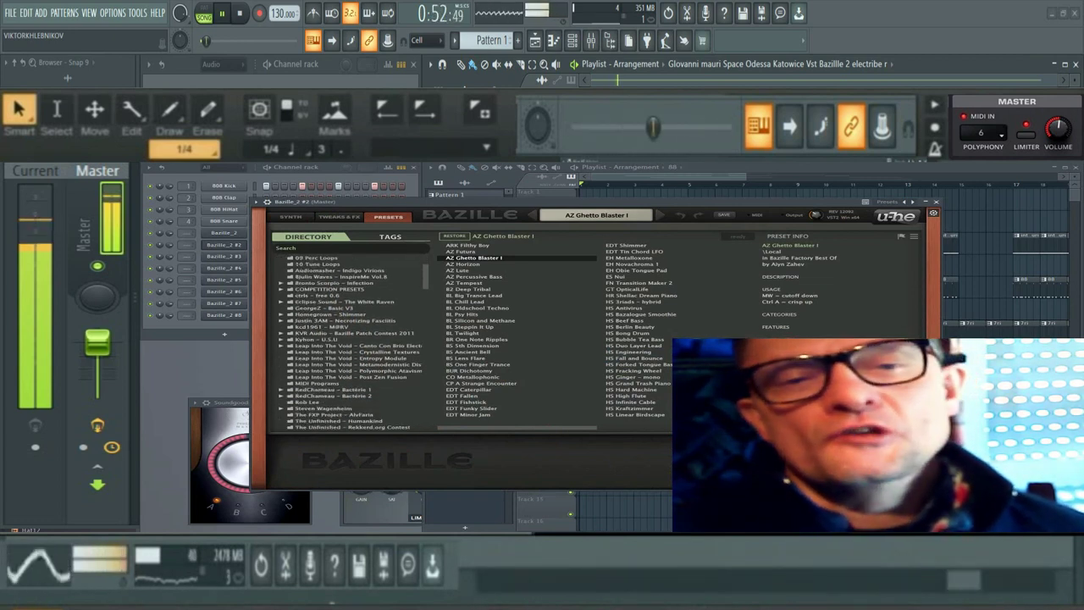
pyautogui.scroll(-1, 347, 339)
pyautogui.scroll(-1, 347, 339)
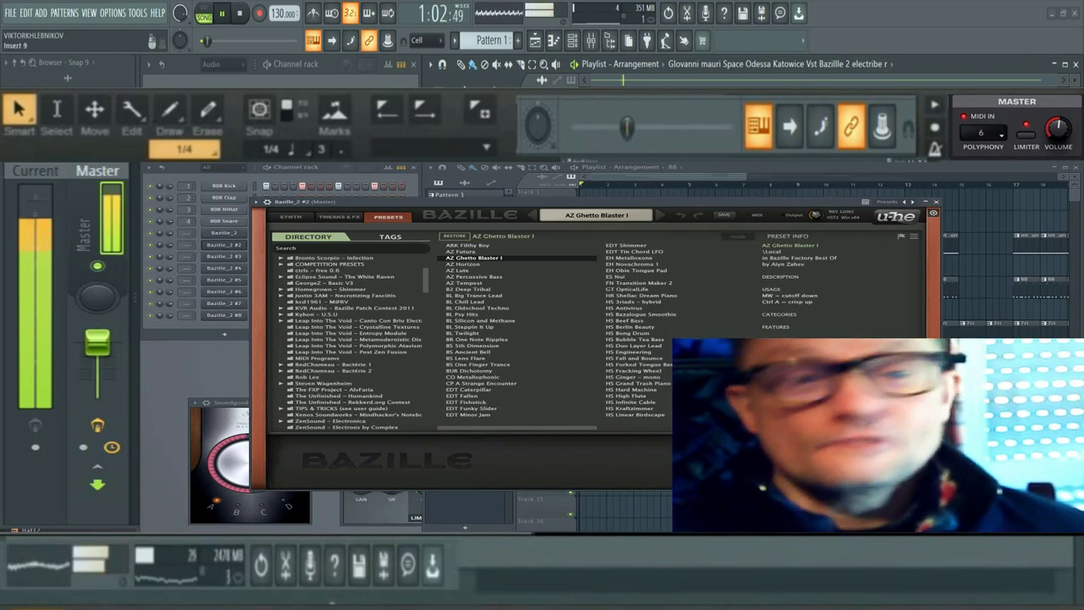
pyautogui.scroll(5, 351, 338)
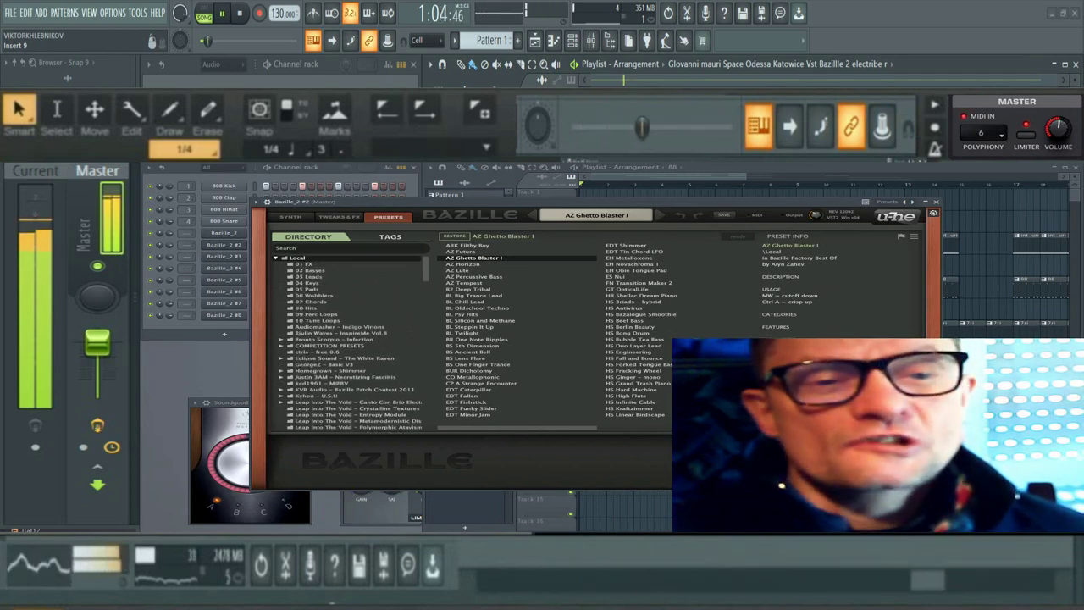
pyautogui.click(290, 217)
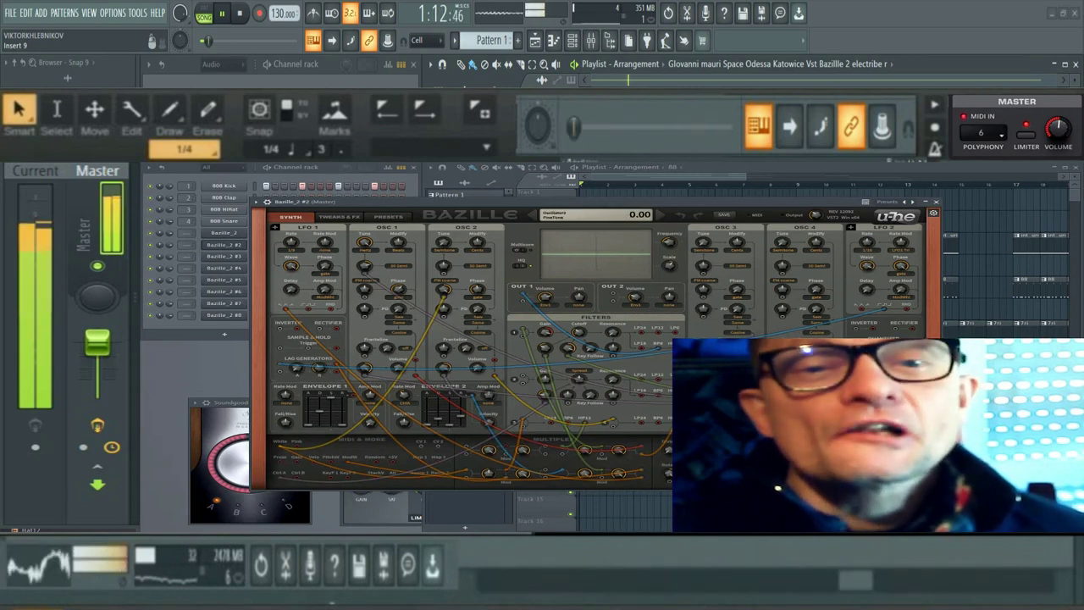
# Reposition the Bazille_2 #2 window, view its Tweaks & FX page and go back to the Synth page
pyautogui.moveTo(593, 201); pyautogui.dragTo(641, 207)
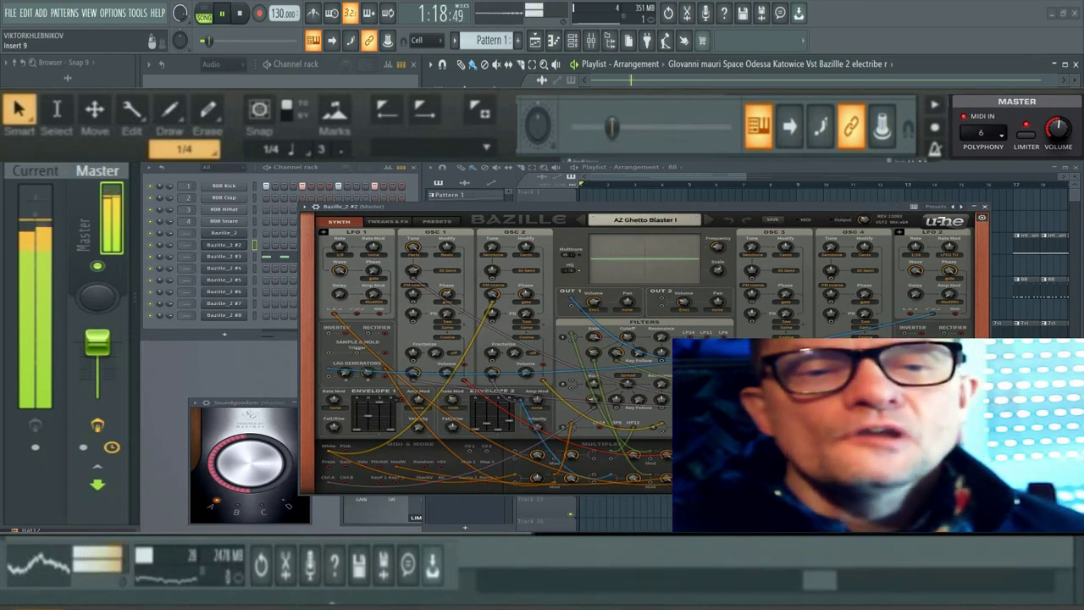
pyautogui.click(437, 221)
pyautogui.click(387, 221)
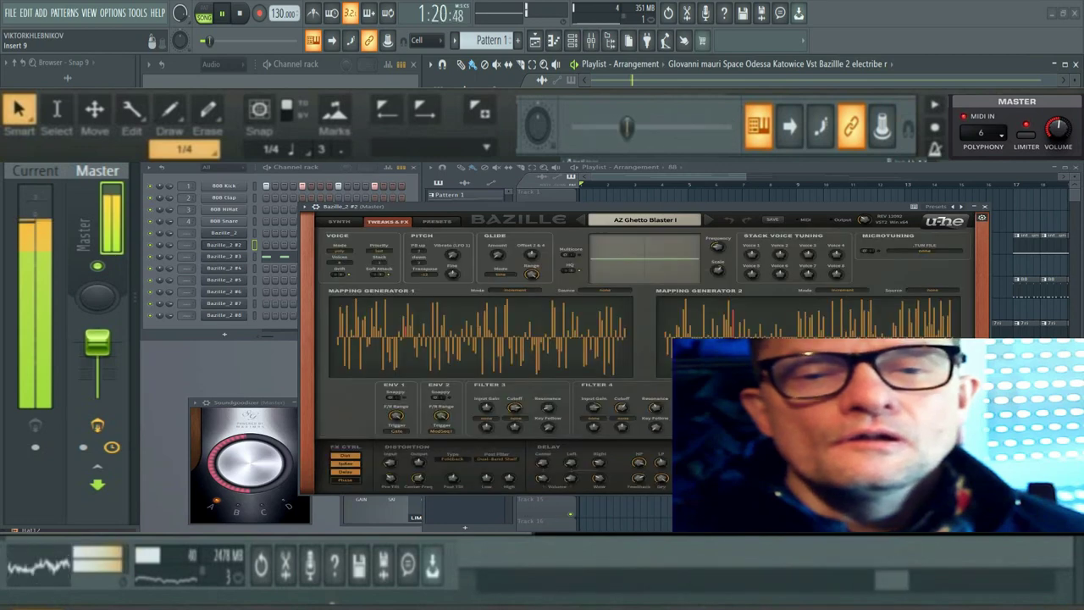
pyautogui.click(339, 221)
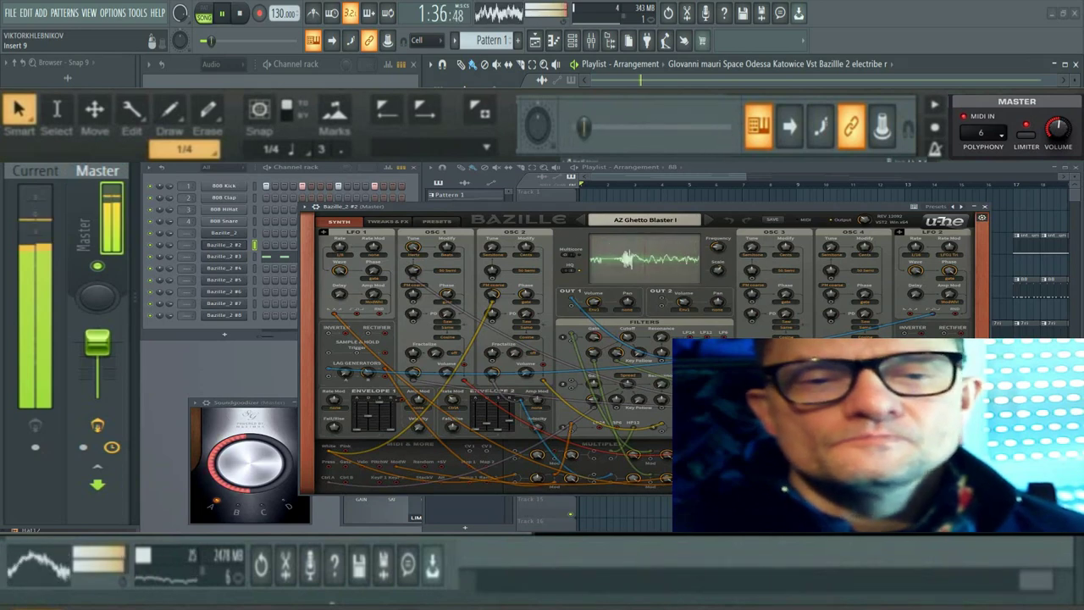
# Open the Bazille_2 channel's synth, then examine the channel's notes in the piano roll and close it
pyautogui.click(224, 233)
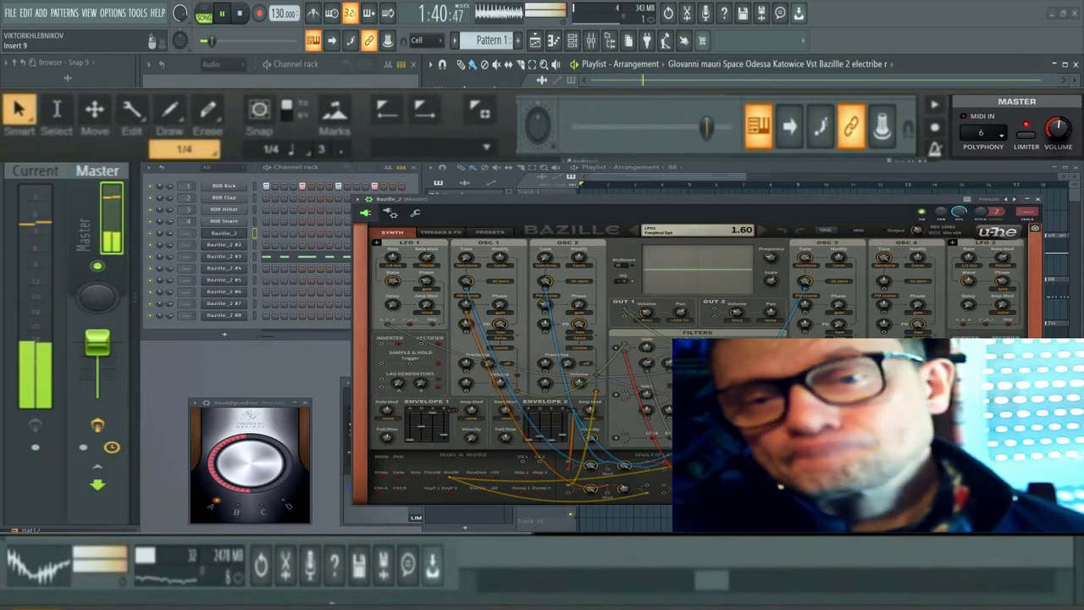
pyautogui.moveTo(593, 199); pyautogui.dragTo(554, 197)
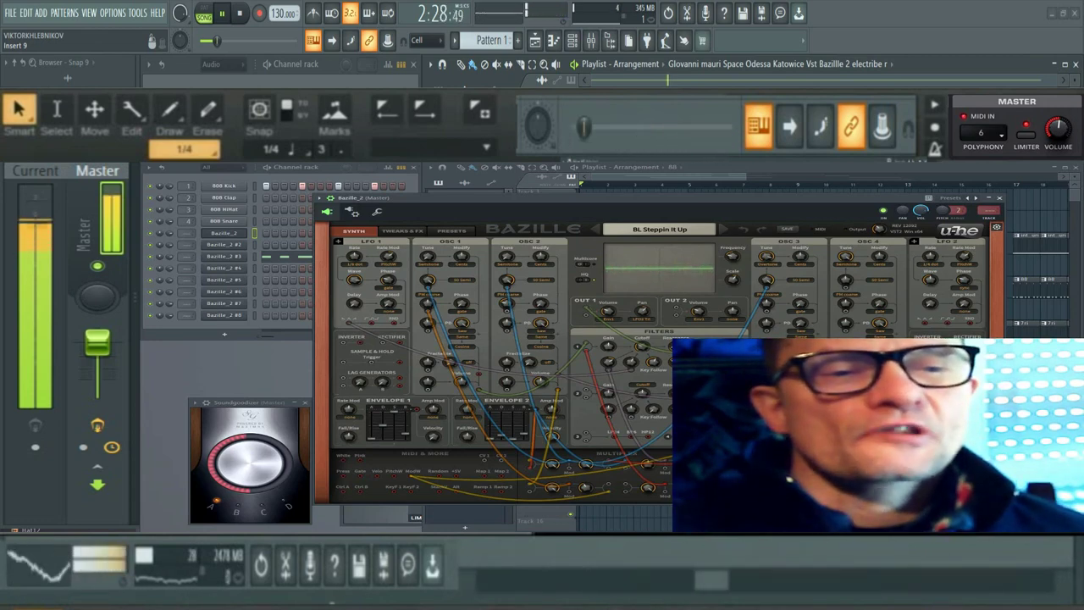
pyautogui.rightClick(246, 230)
pyautogui.click(279, 233)
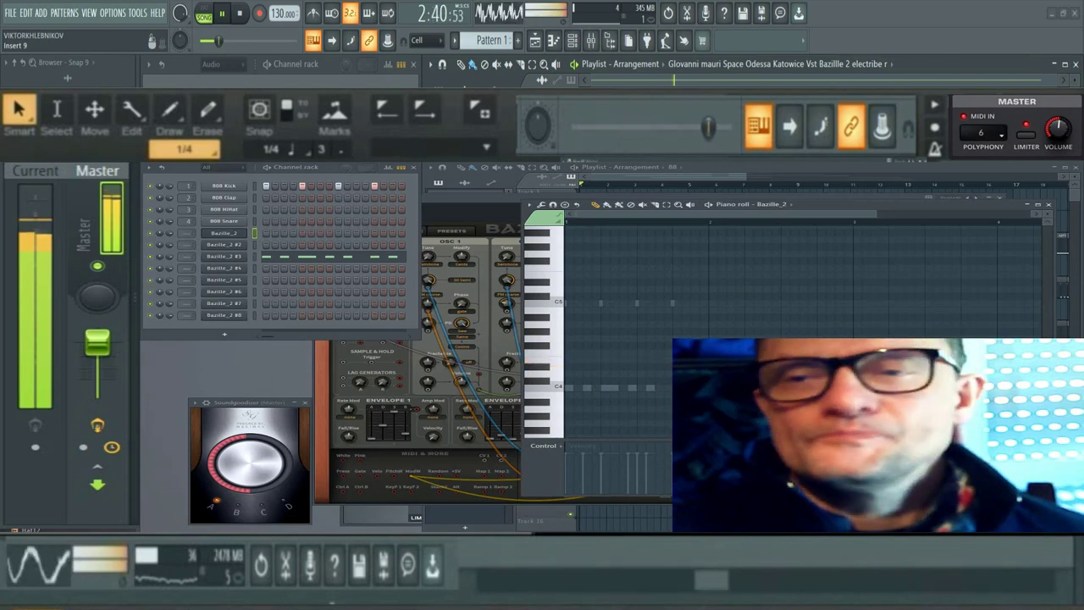
pyautogui.click(1049, 204)
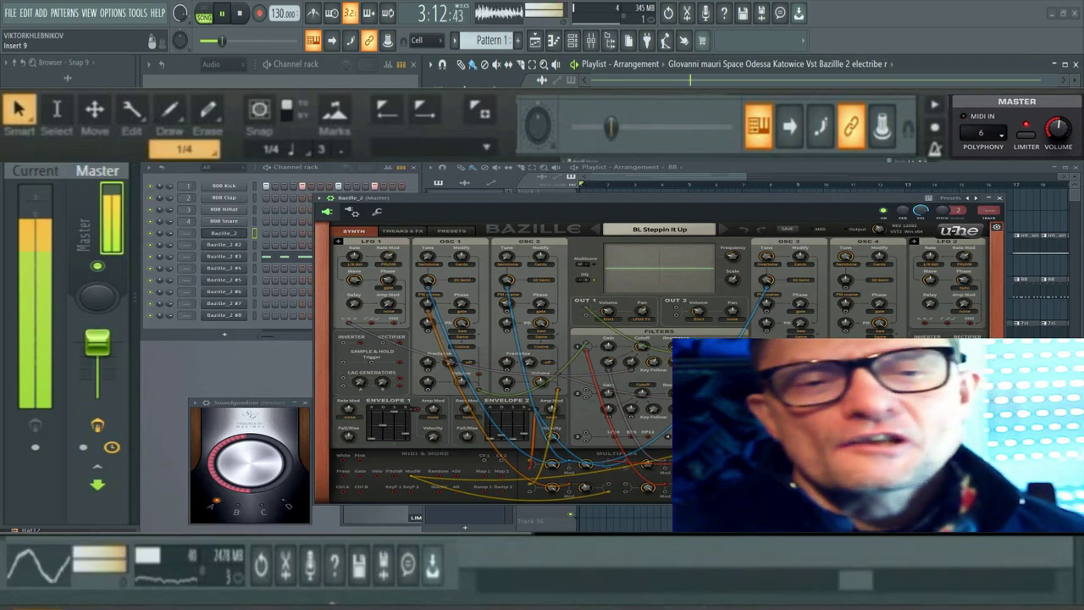
# Review the Presets, Synth and Tweaks & FX pages of the first Bazille_2 synth
pyautogui.click(450, 230)
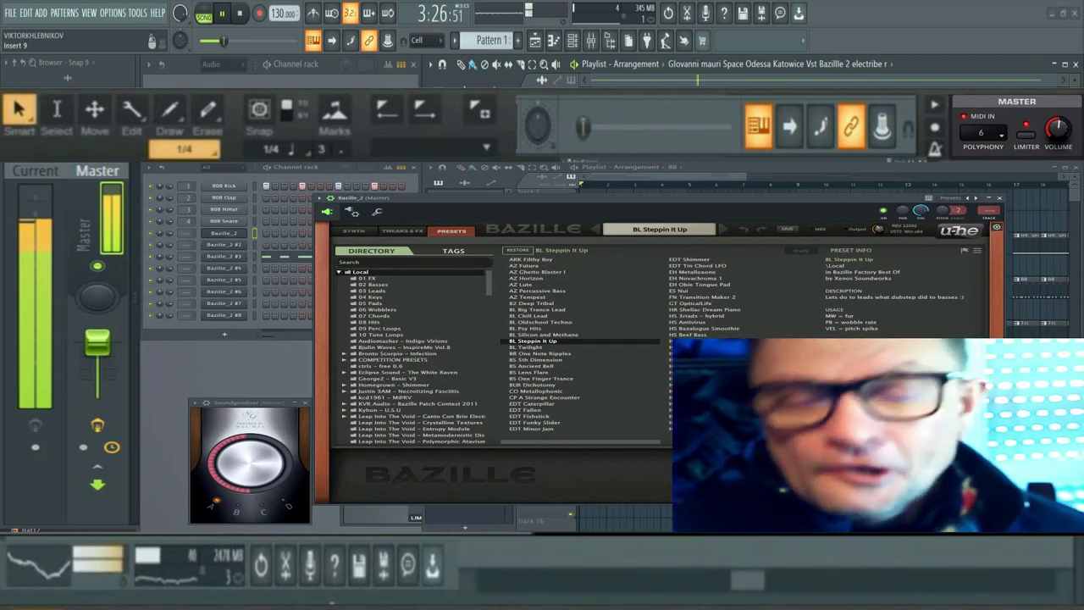
pyautogui.click(354, 230)
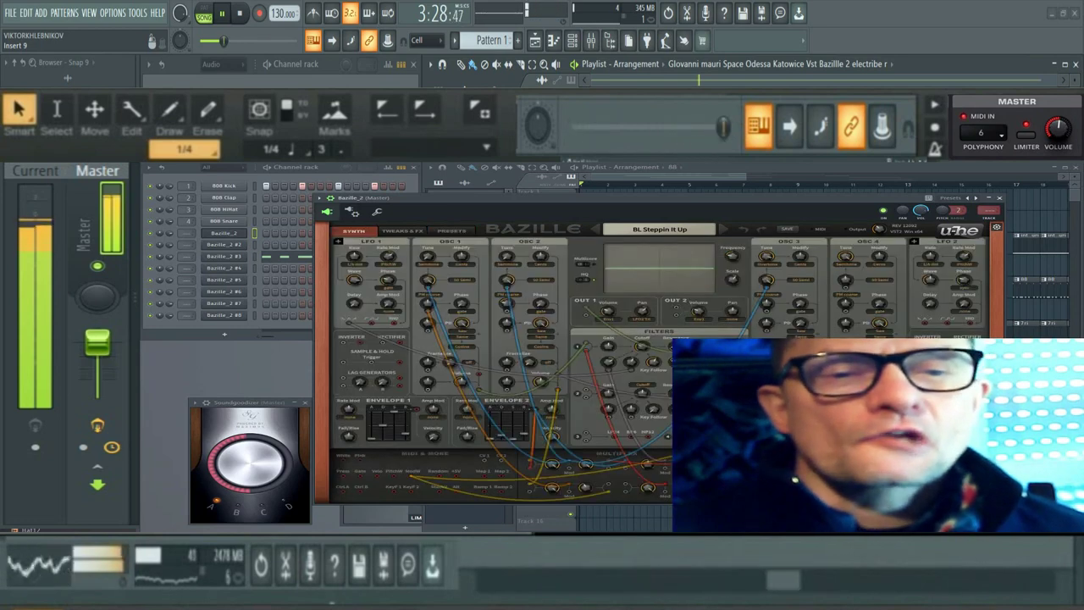
pyautogui.click(402, 230)
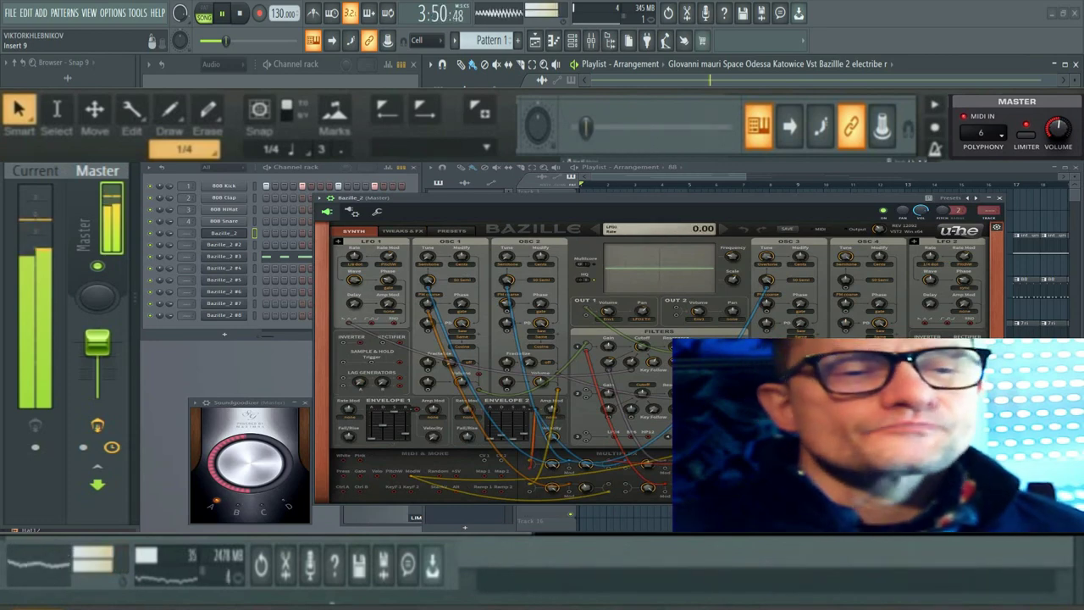
# Open the synths of channels Bazille_2 #3 through Bazille_2 #8 one after another to show each patch
pyautogui.click(224, 256)
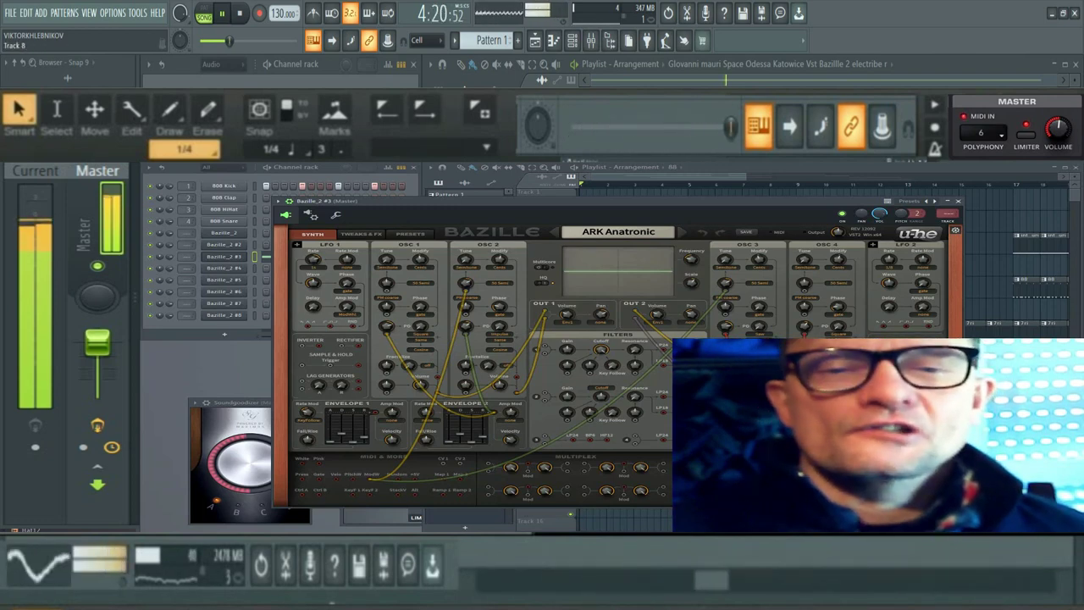
pyautogui.click(224, 268)
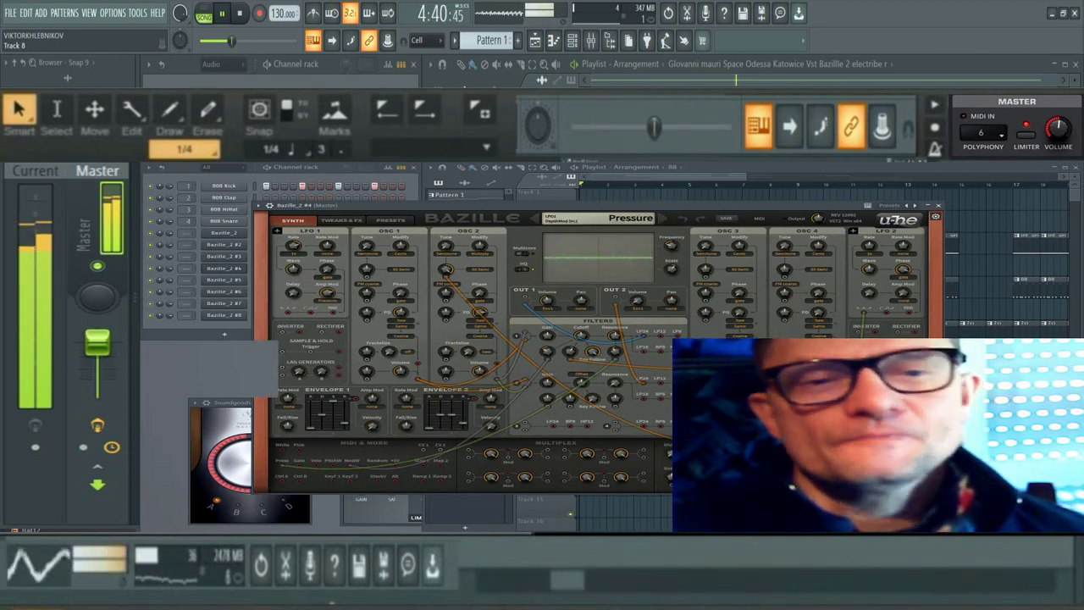
pyautogui.click(223, 279)
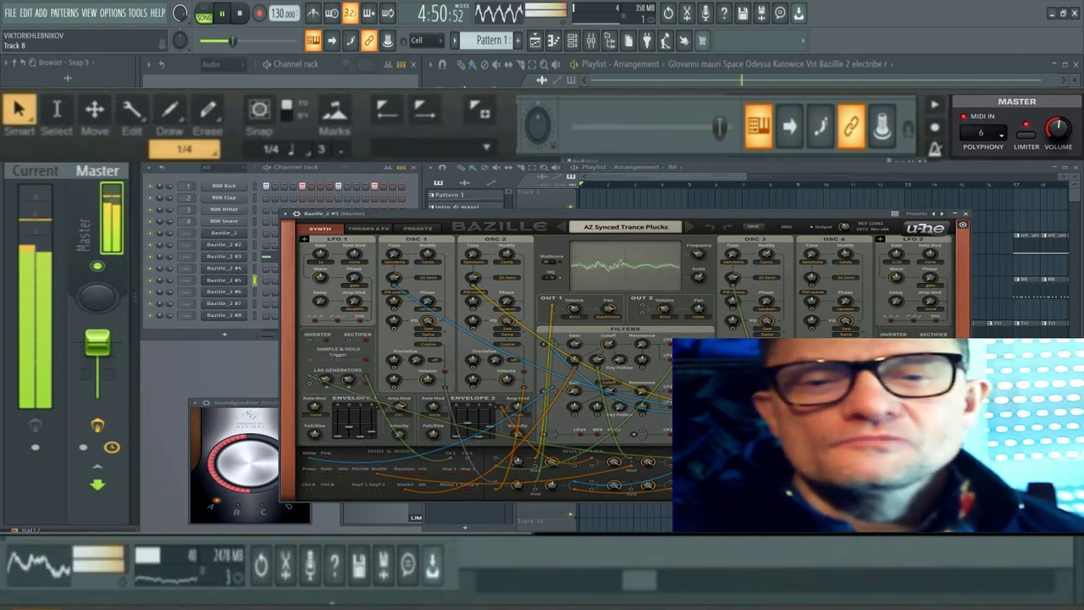
pyautogui.click(223, 291)
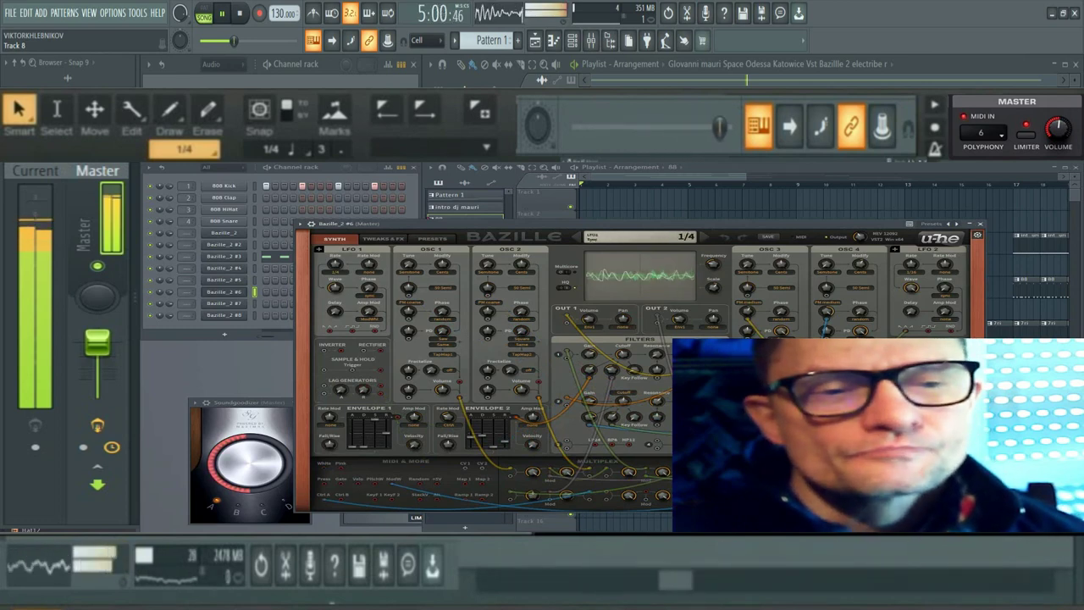
pyautogui.click(224, 303)
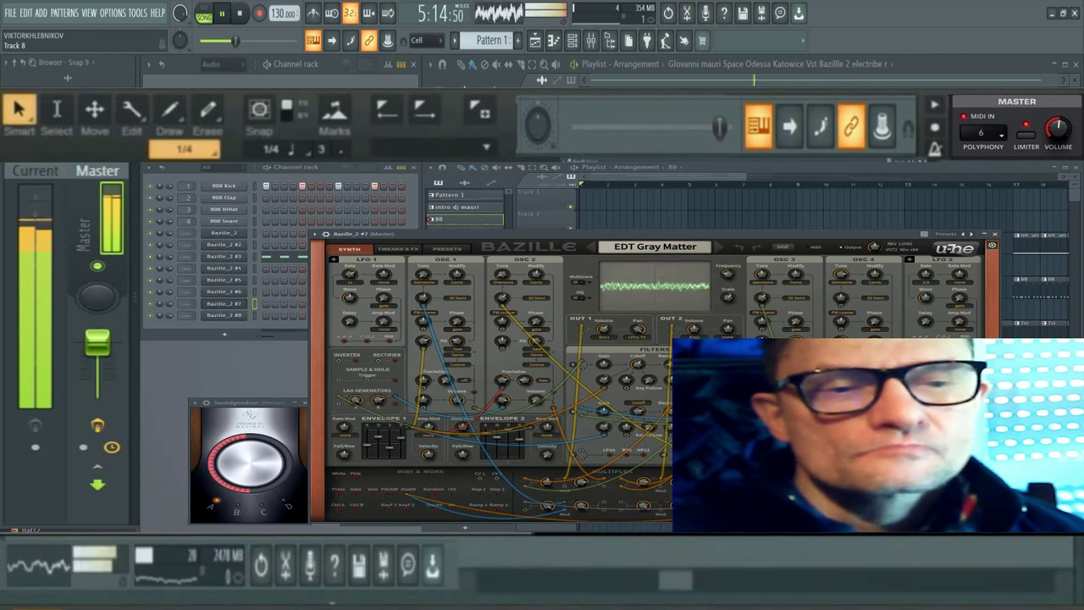
pyautogui.click(224, 315)
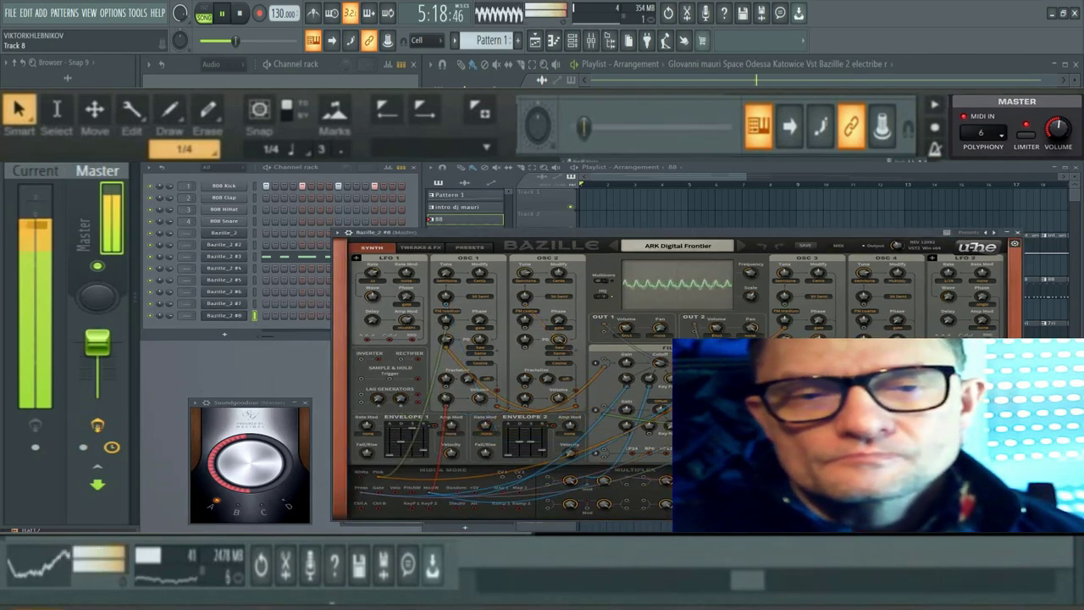
# Move the Bazille_2 #8 window aside and examine the arrangement's pattern clips along the playlist timeline
pyautogui.moveTo(593, 232); pyautogui.dragTo(432, 203)
pyautogui.press('F5')
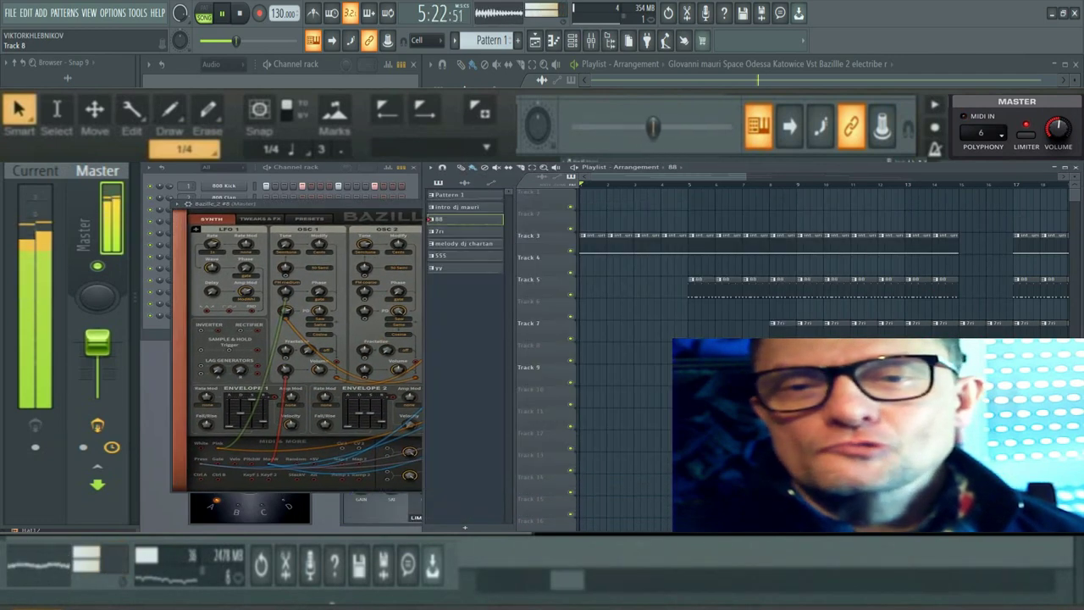
pyautogui.moveTo(662, 176); pyautogui.dragTo(904, 176)
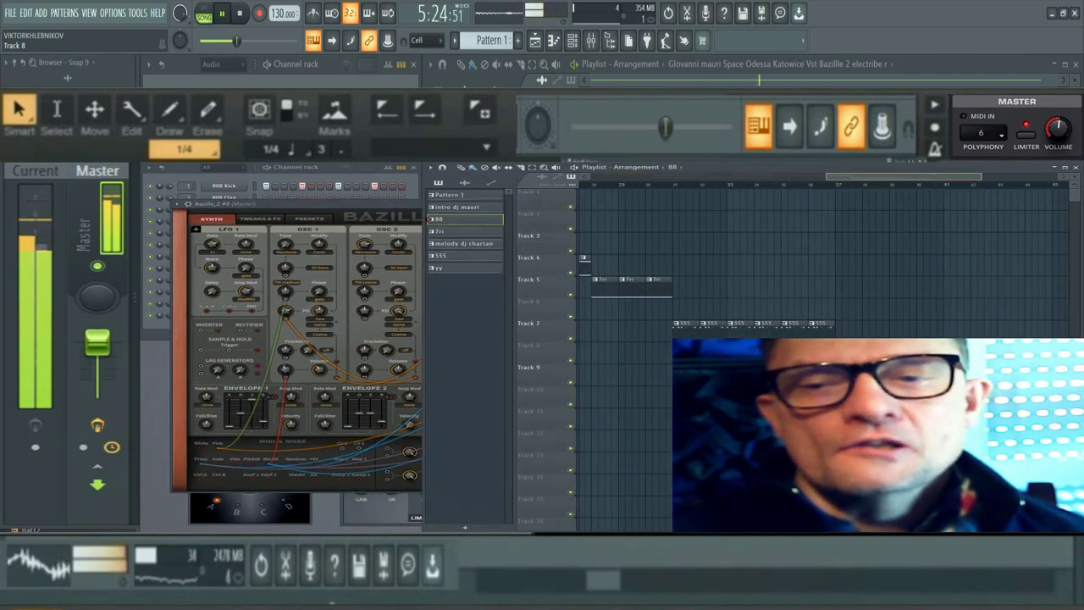
pyautogui.hscroll(-7, 822, 254)
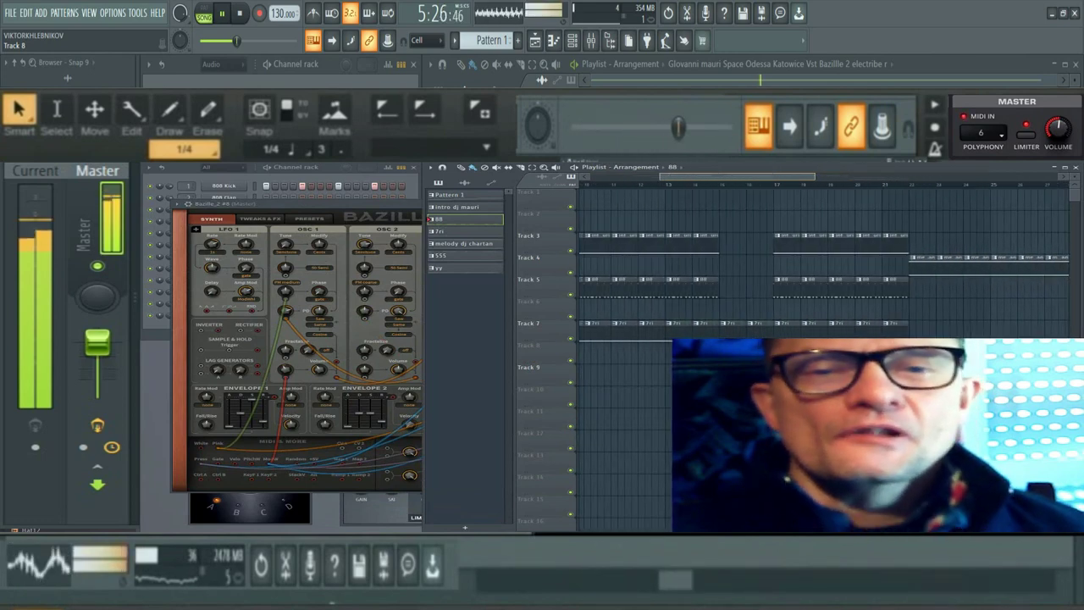
pyautogui.hscroll(-4, 821, 254)
# Show the mixer and inspect the Soundgoodizer and Fruity Limiter effects on the Master track, hiding the mixer when done
pyautogui.press('F9')
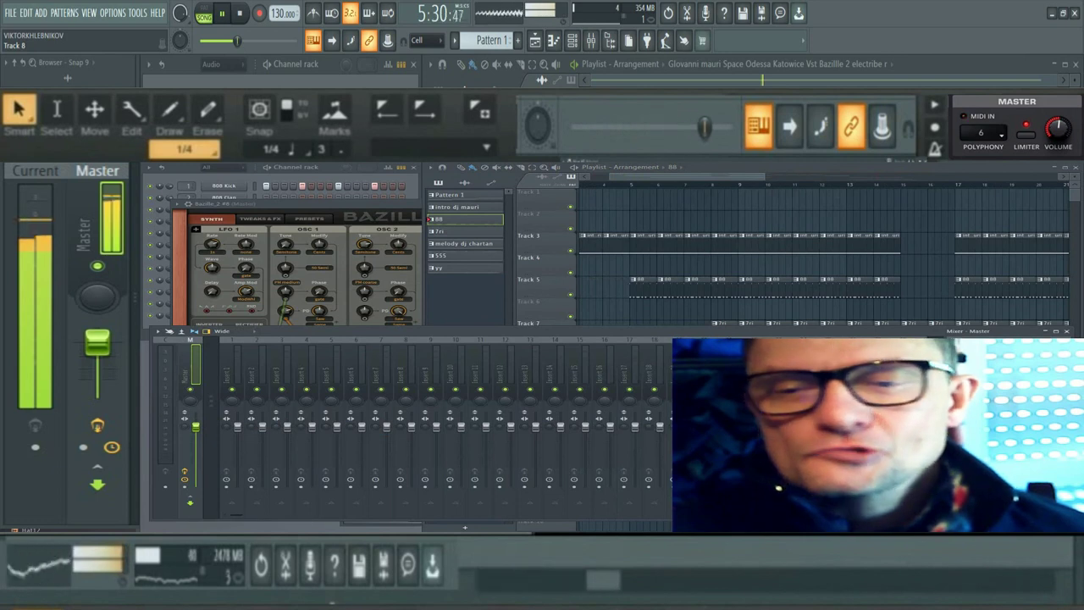
pyautogui.press('Tab')
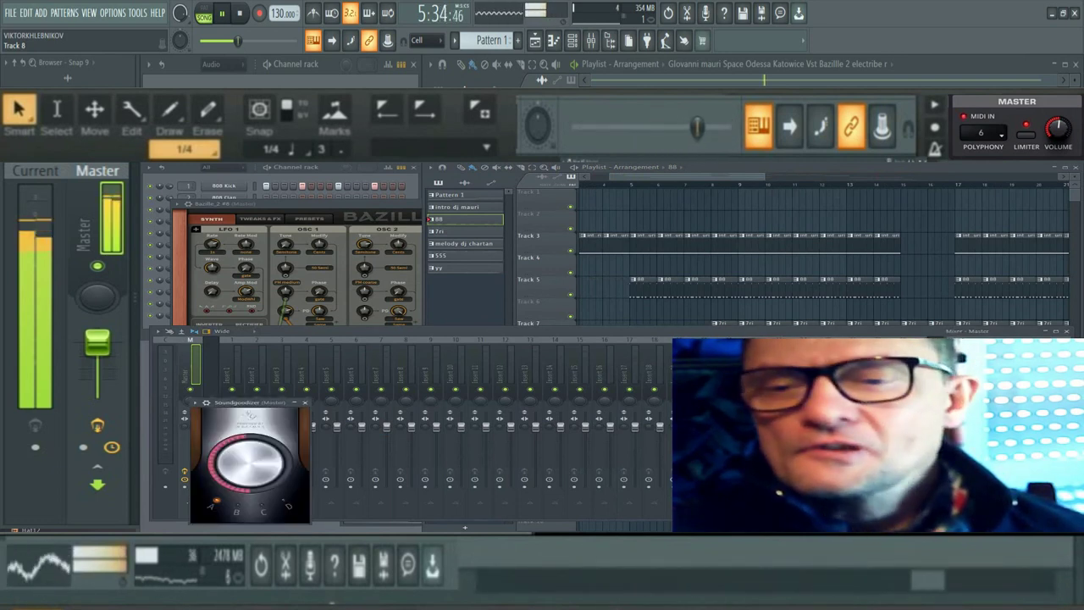
pyautogui.press('Escape')
pyautogui.press('Tab')
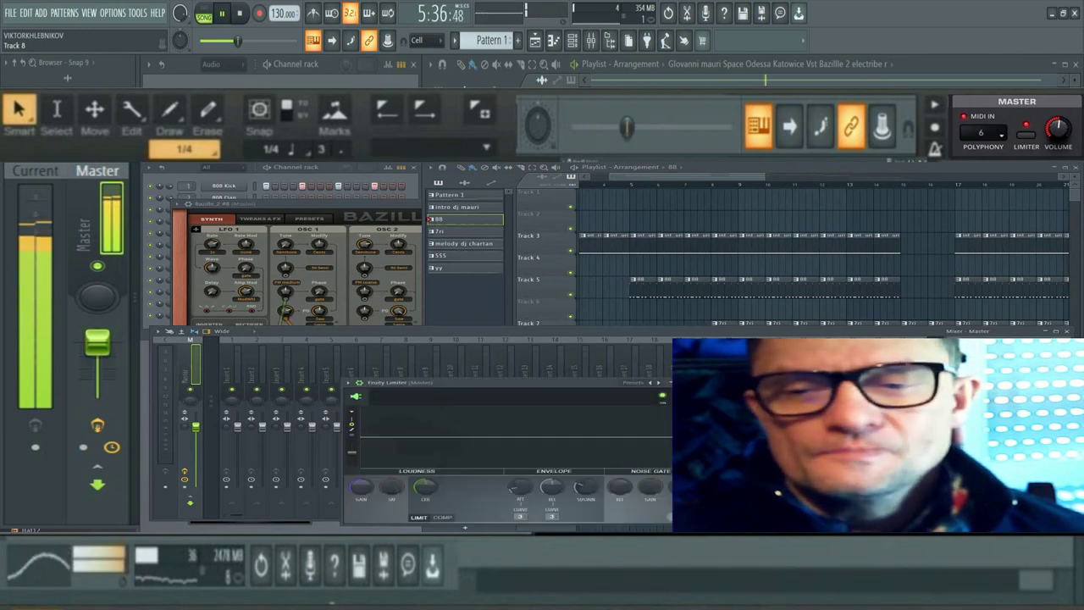
pyautogui.press('Escape')
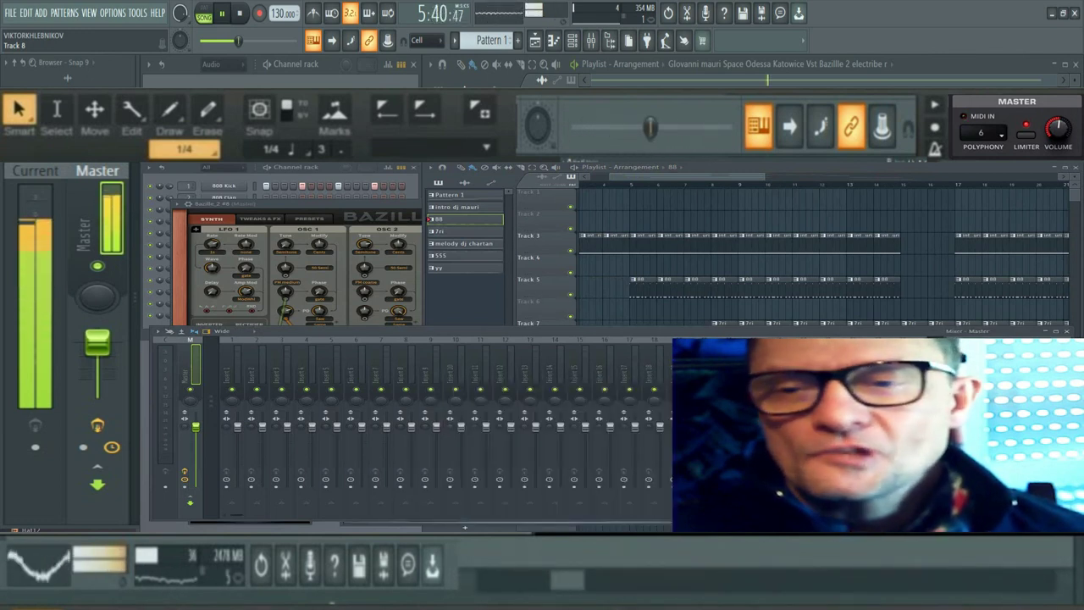
pyautogui.press('F9')
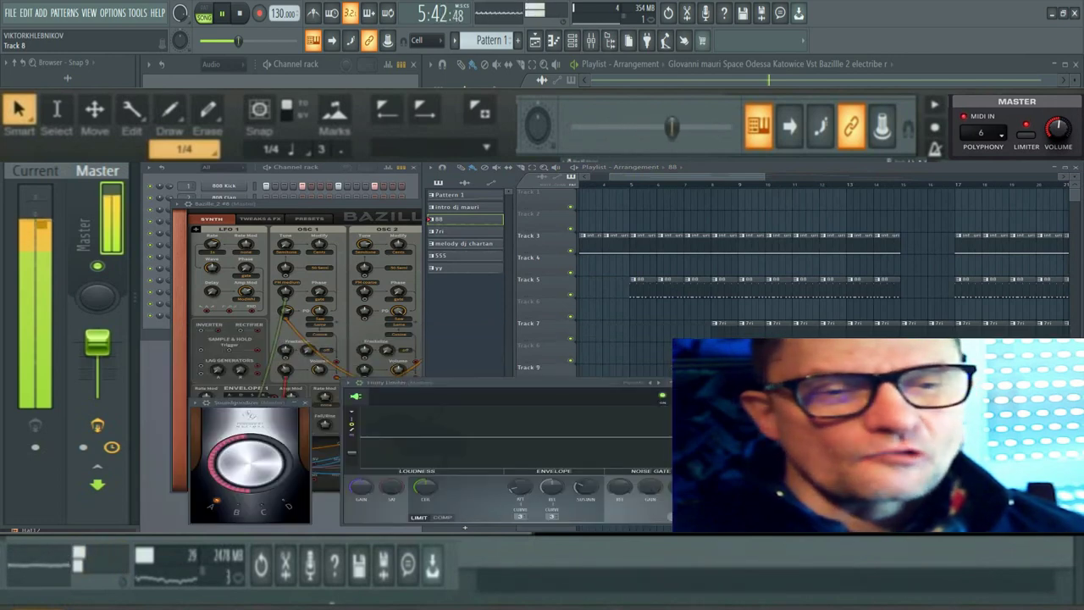
# Reposition and close the Bazille_2 #8 window, and bring up the playlist to follow playback through the arrangement
pyautogui.moveTo(296, 203); pyautogui.dragTo(366, 177)
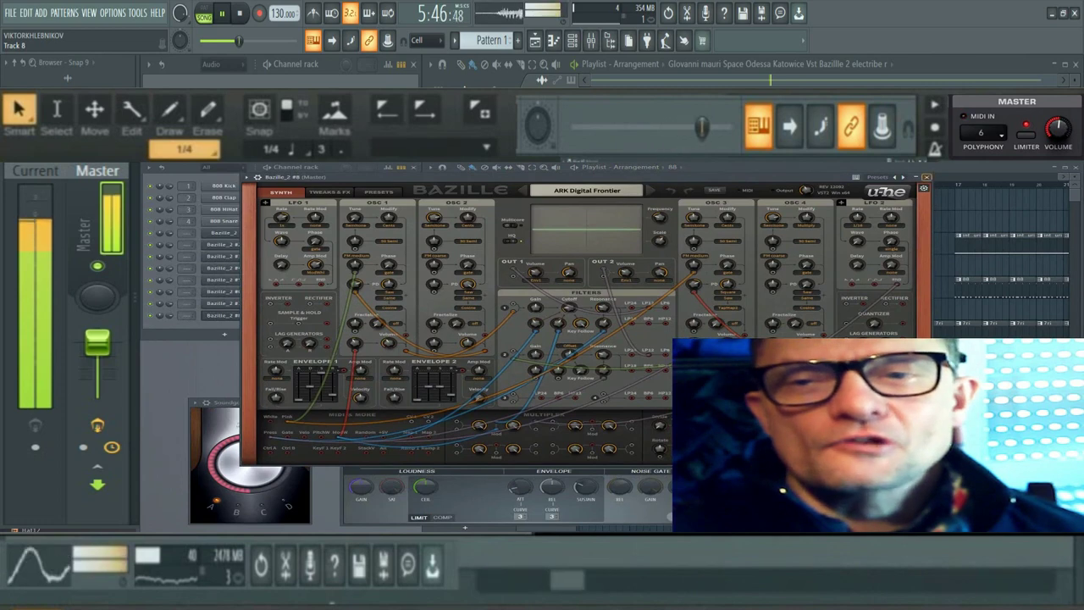
pyautogui.click(926, 177)
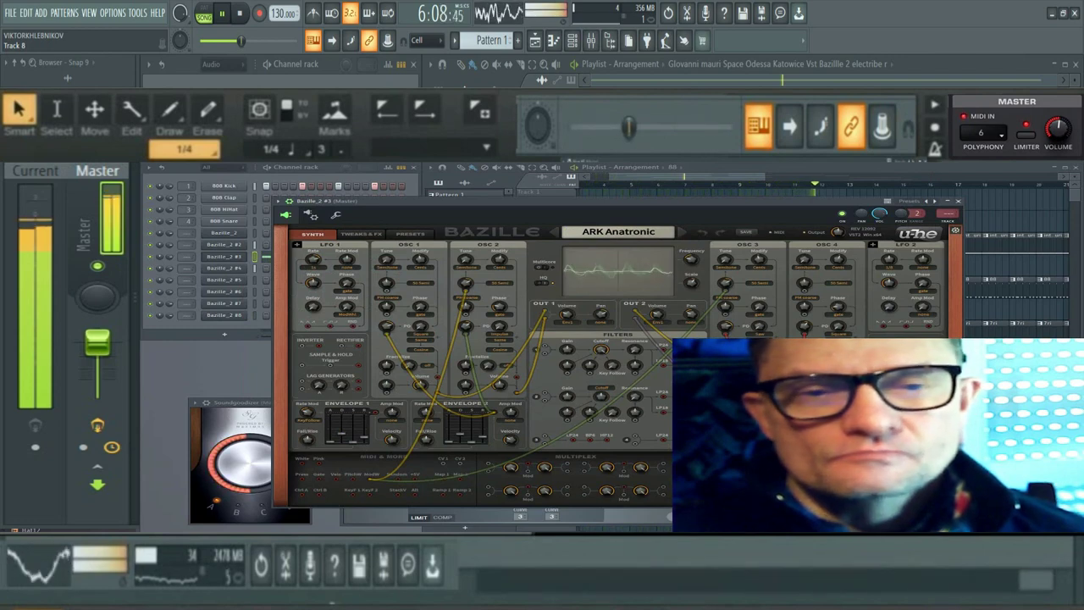
pyautogui.press('F5')
pyautogui.hscroll(2, 823, 262)
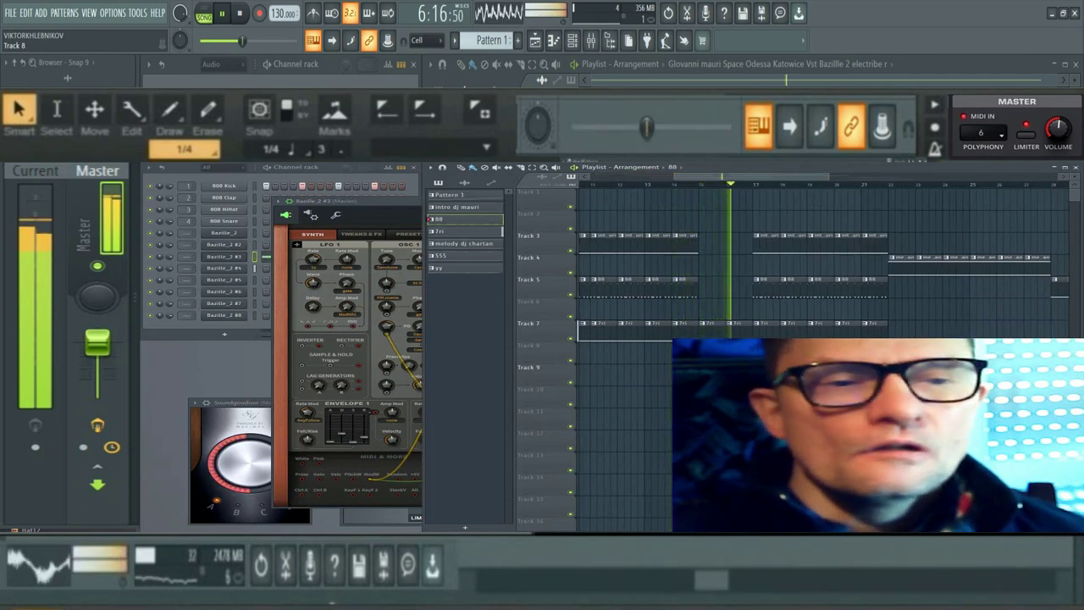
# Show the Bazille_2 #4 synth in a repositioned window and open Bazille_2 #5 during playback
pyautogui.click(223, 268)
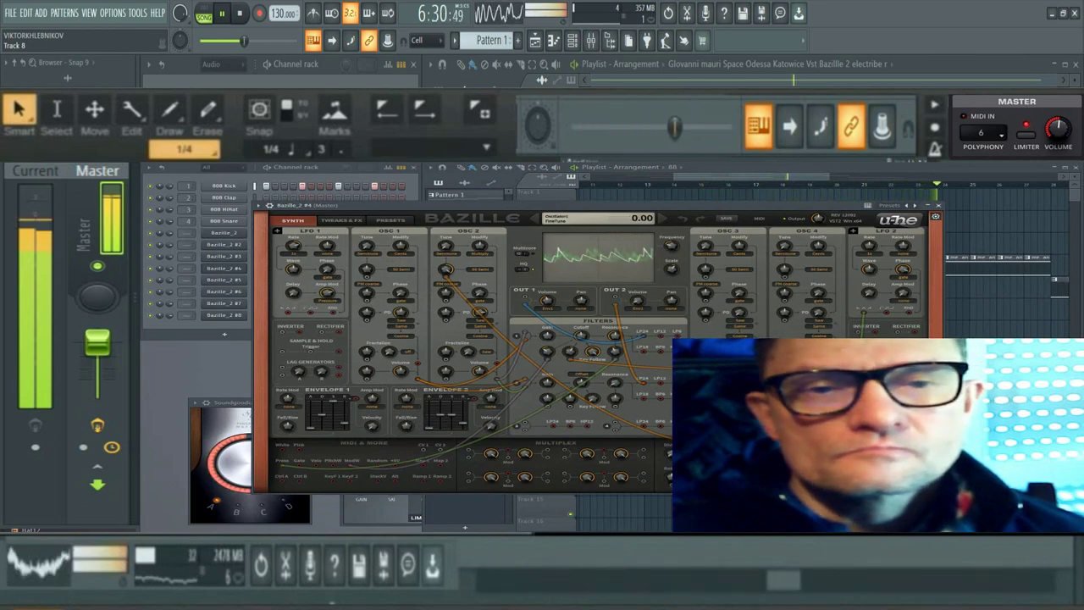
pyautogui.moveTo(593, 205); pyautogui.dragTo(641, 208)
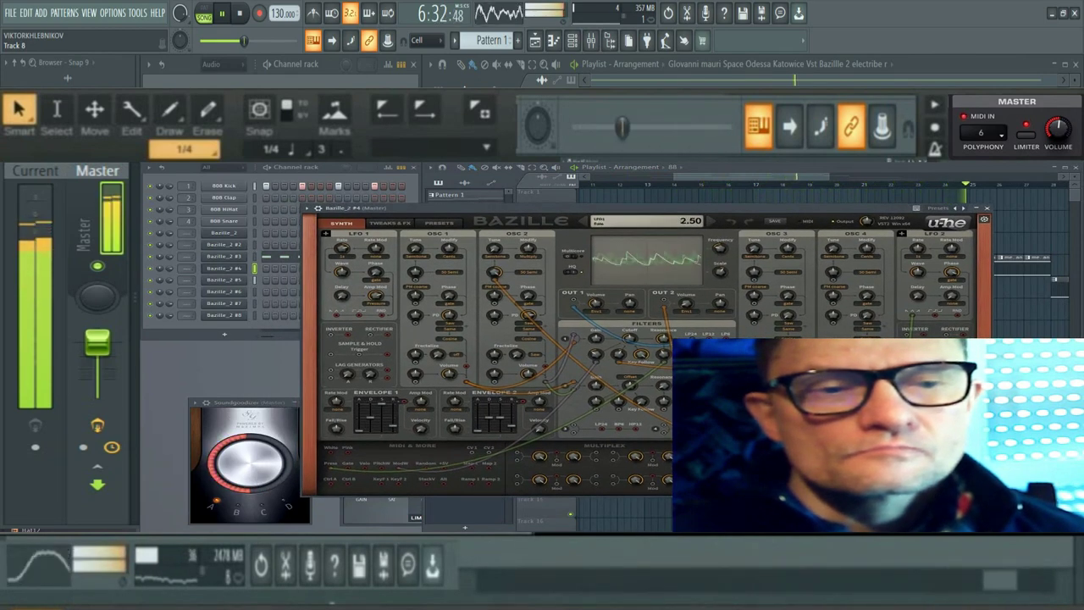
pyautogui.click(224, 280)
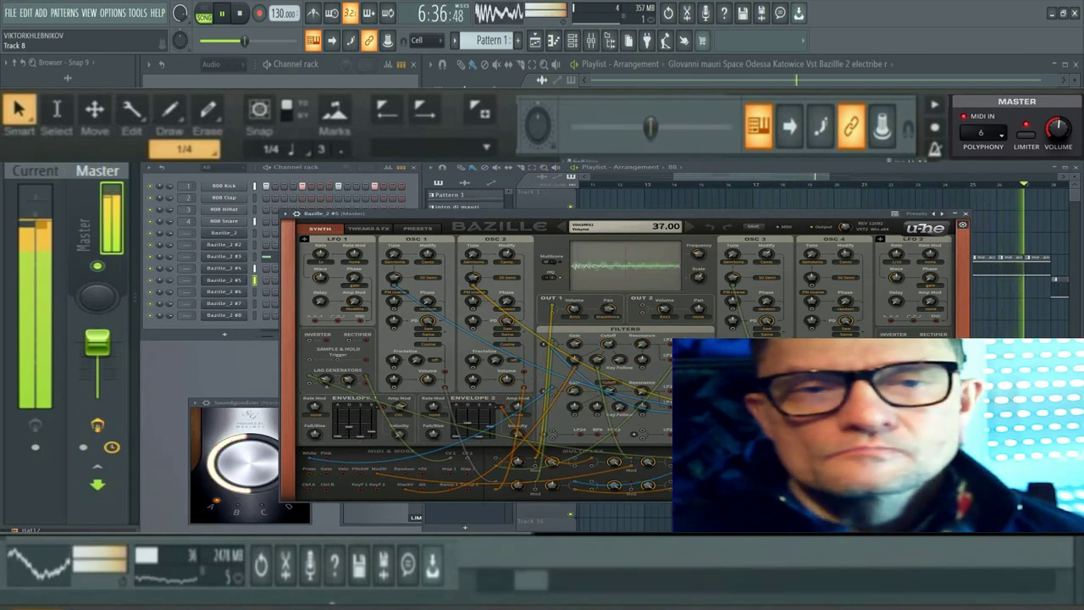
# Check the playback position in the playlist arrangement, and show the Bazille_2 #4 synth with the playlist back at its first bars
pyautogui.press('F5')
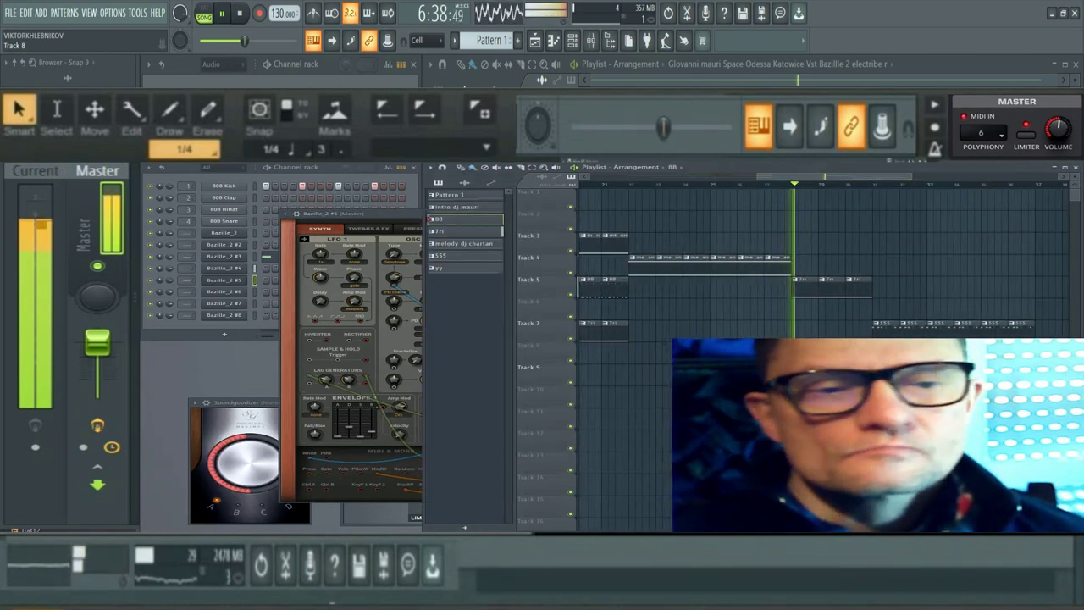
pyautogui.press('Tab')
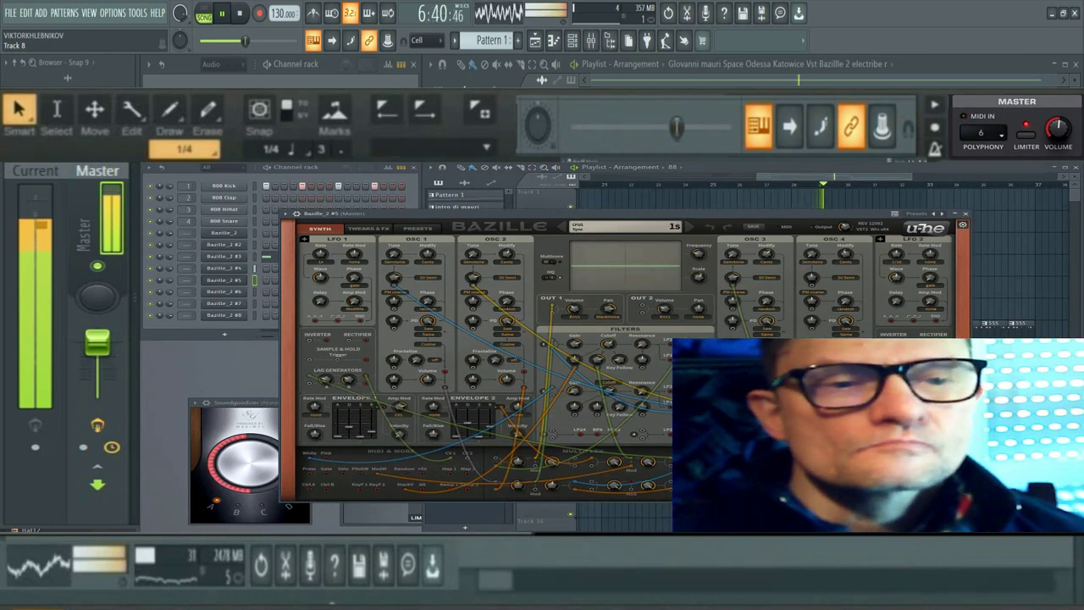
pyautogui.click(224, 267)
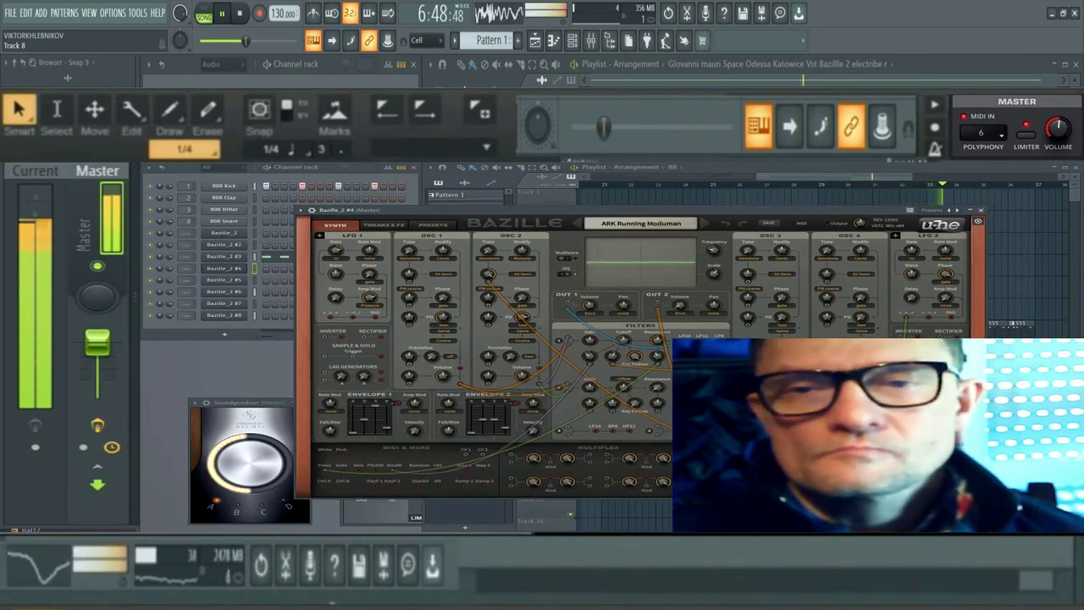
pyautogui.press('F5')
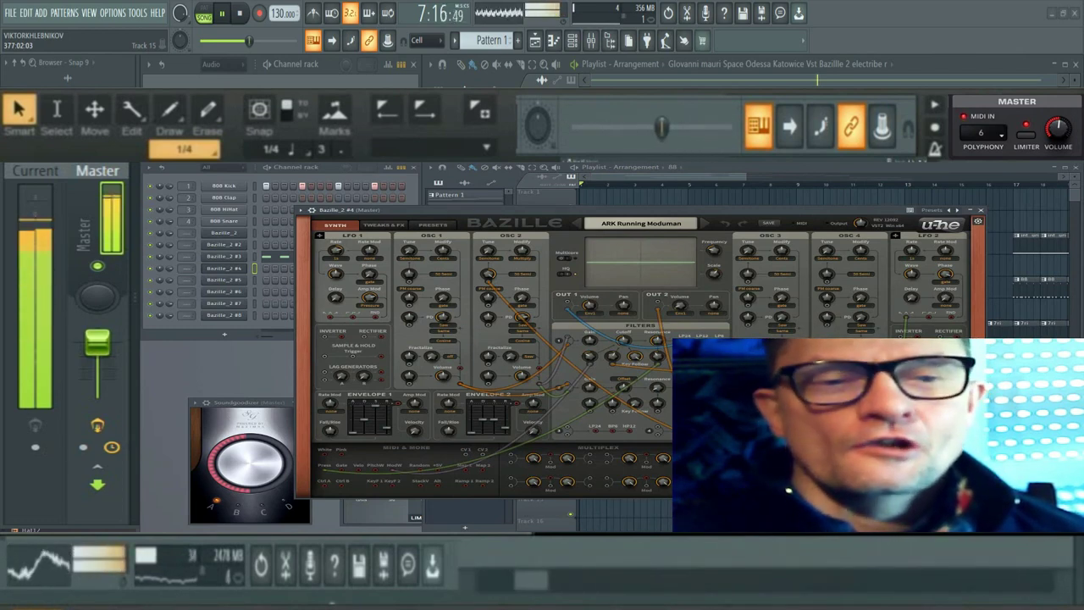
# Examine Bazille_2 #4's Tweaks & FX page and preset directory in a repositioned window, ending on the Synth page
pyautogui.click(384, 224)
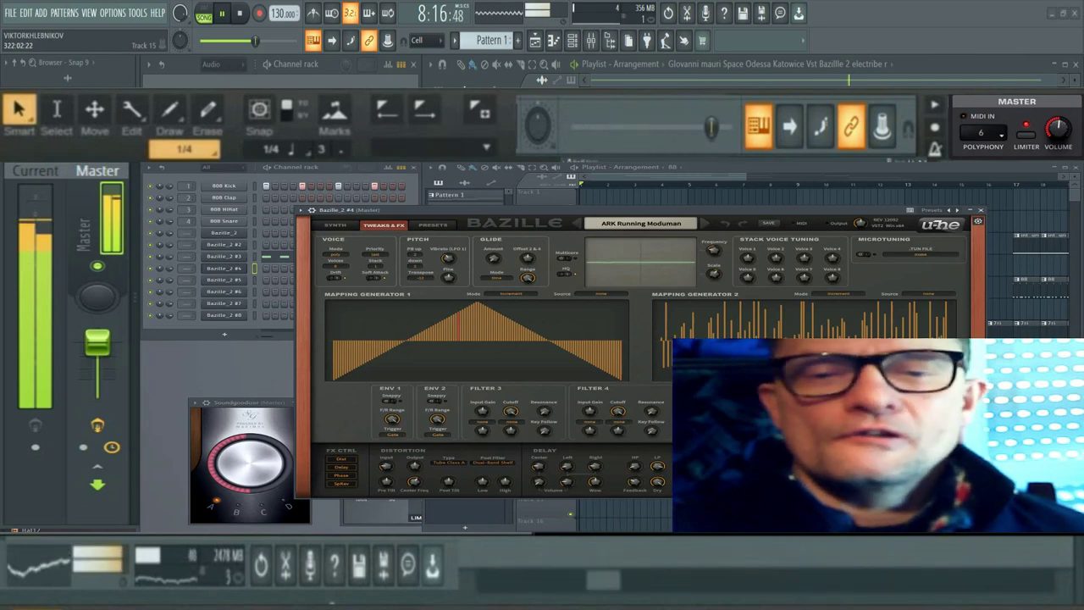
pyautogui.moveTo(641, 210); pyautogui.dragTo(576, 199)
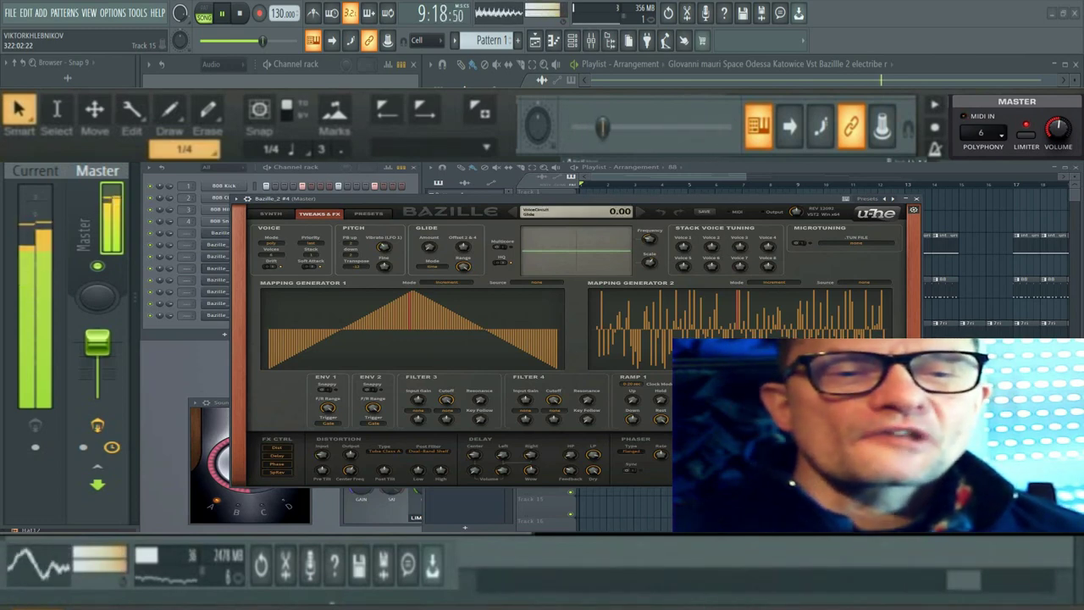
pyautogui.click(369, 214)
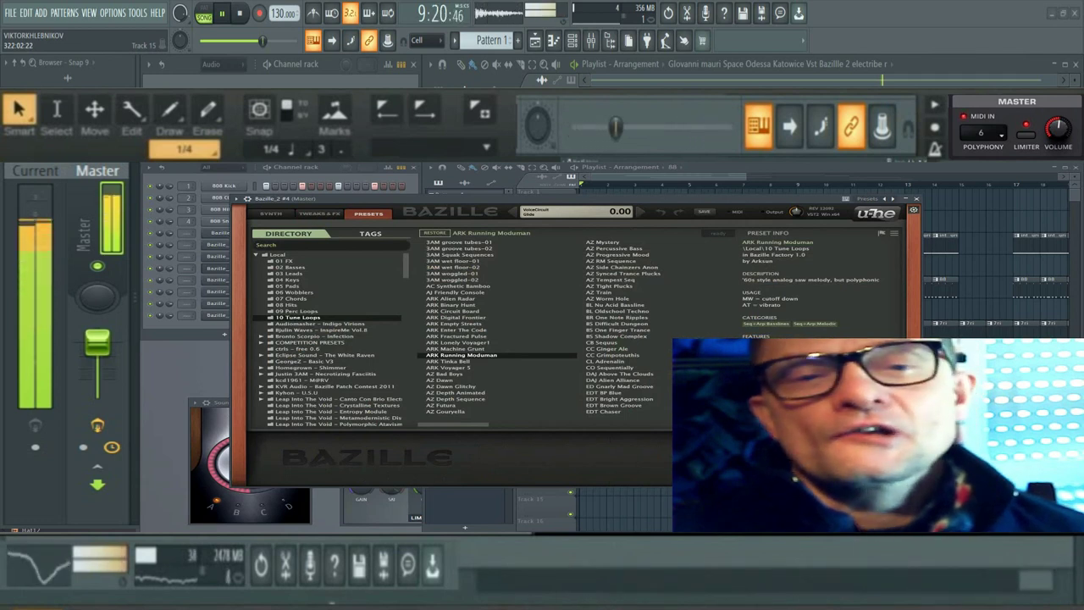
pyautogui.scroll(-1, 330, 338)
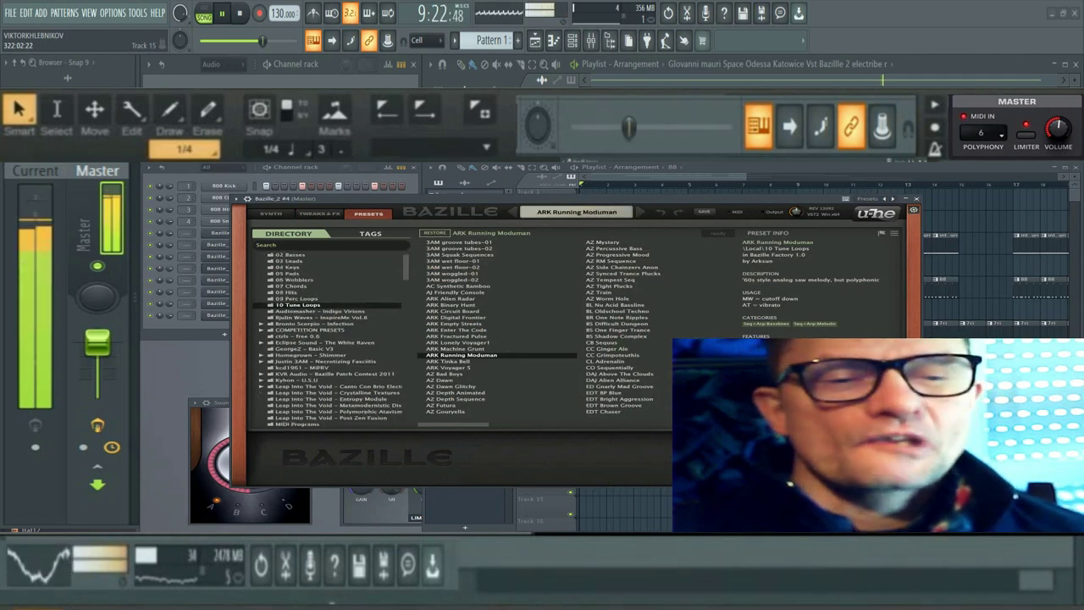
pyautogui.scroll(-1, 330, 339)
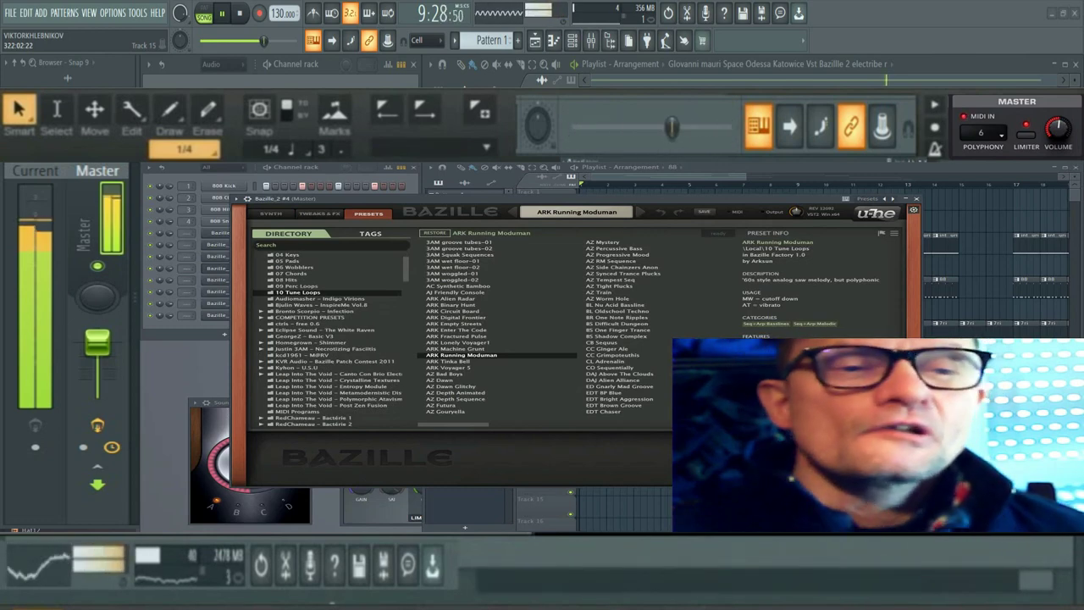
pyautogui.click(271, 213)
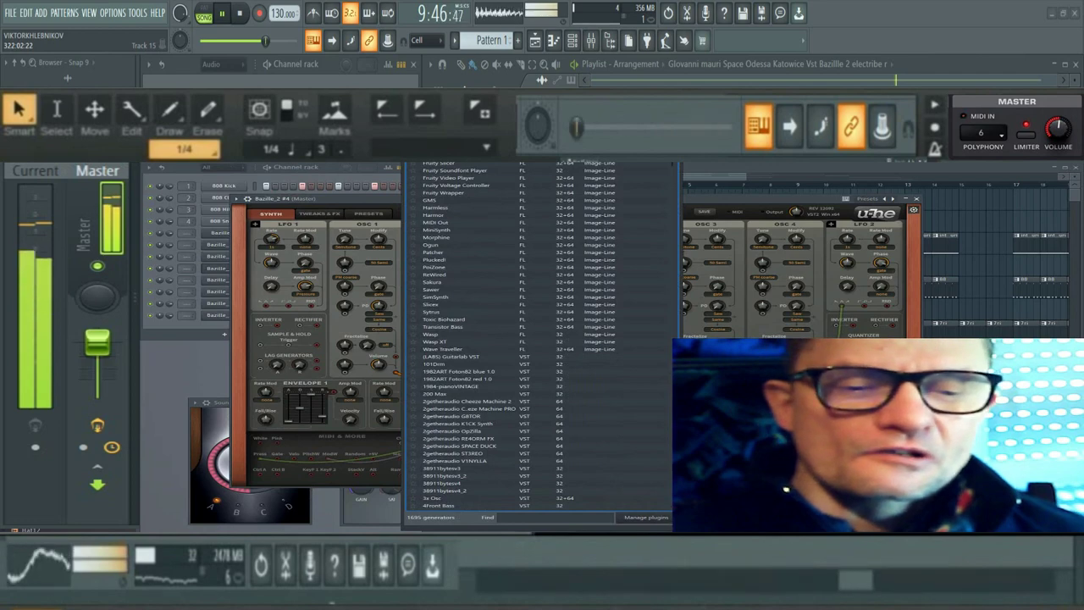
# Add the DUNE 3 synth to the project from the list of generator plugins and move its window up into full view
pyautogui.scroll(-15, 542, 339)
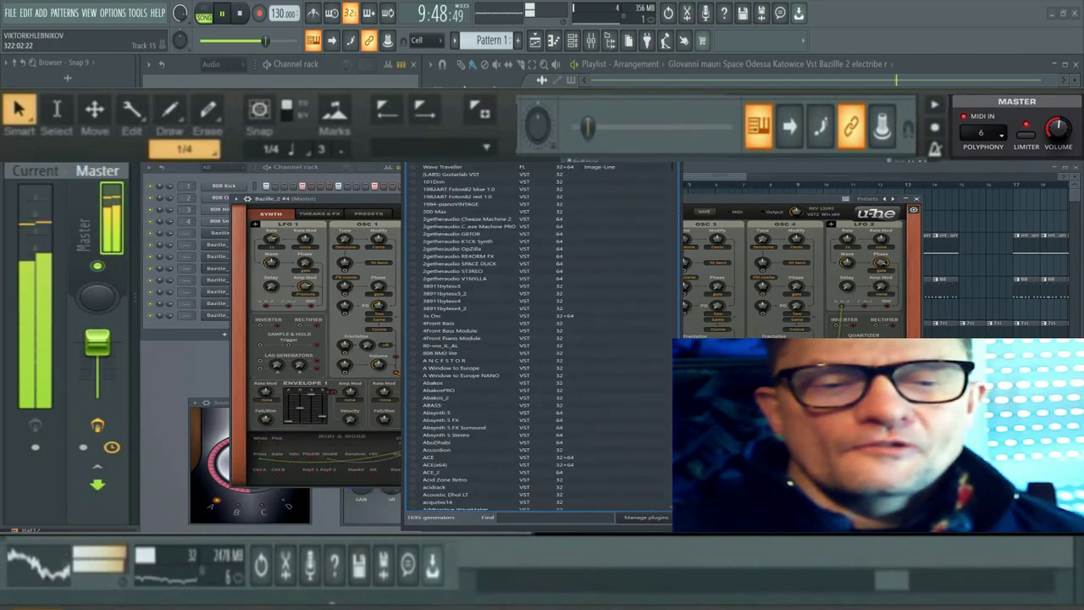
pyautogui.scroll(-10, 542, 339)
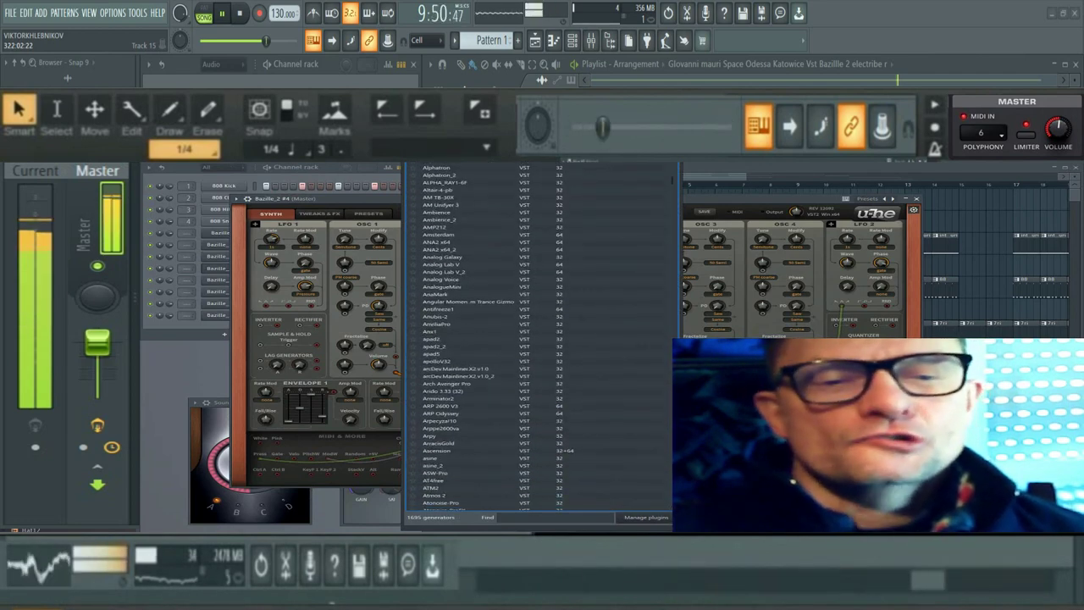
pyautogui.scroll(-6, 542, 339)
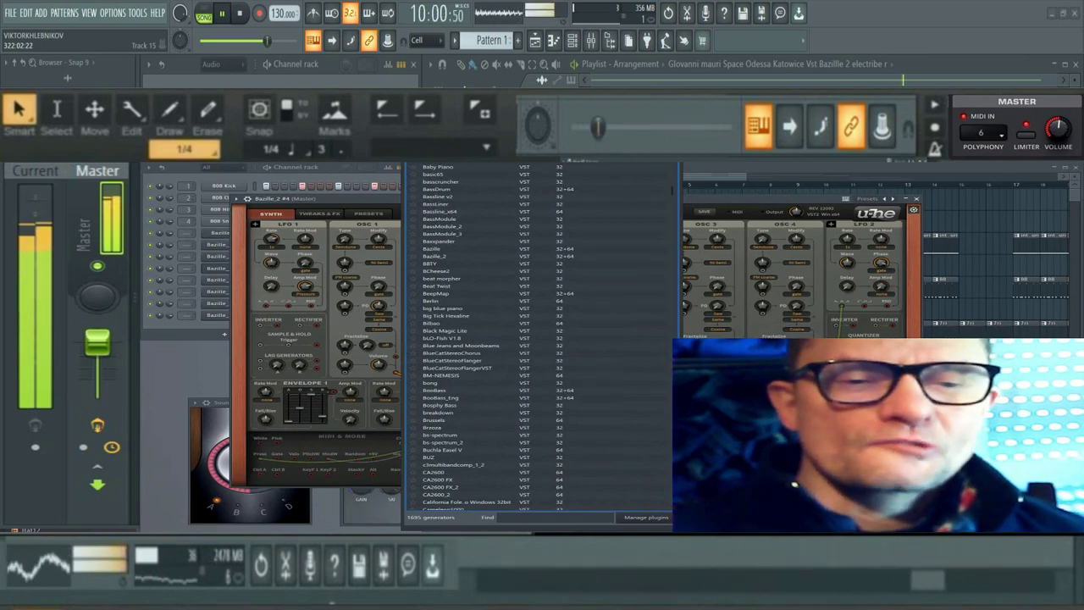
pyautogui.scroll(-3, 538, 339)
pyautogui.scroll(-7, 537, 339)
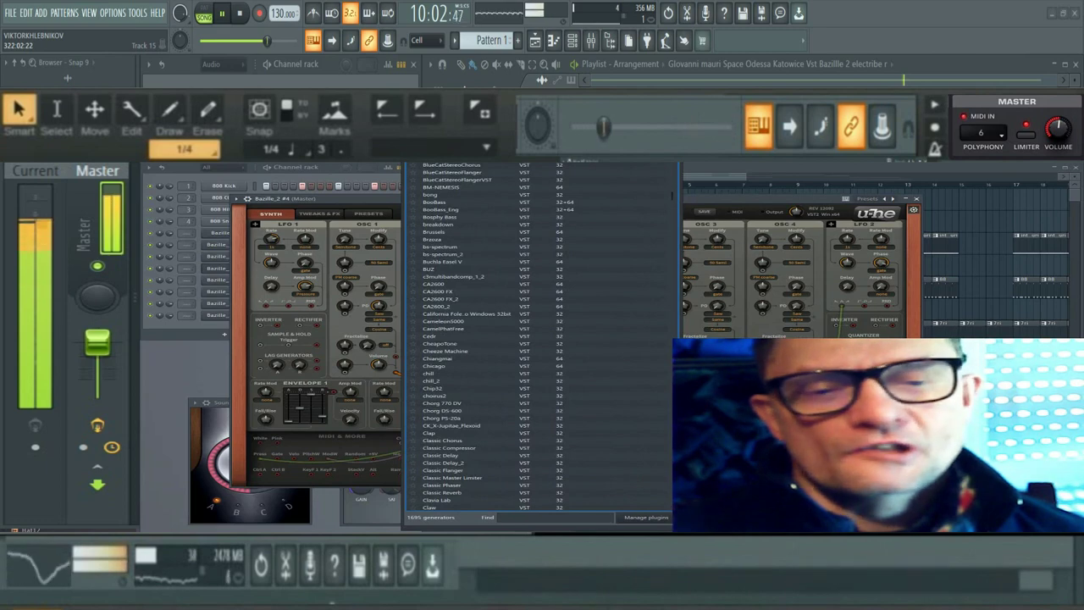
pyautogui.scroll(-5, 538, 339)
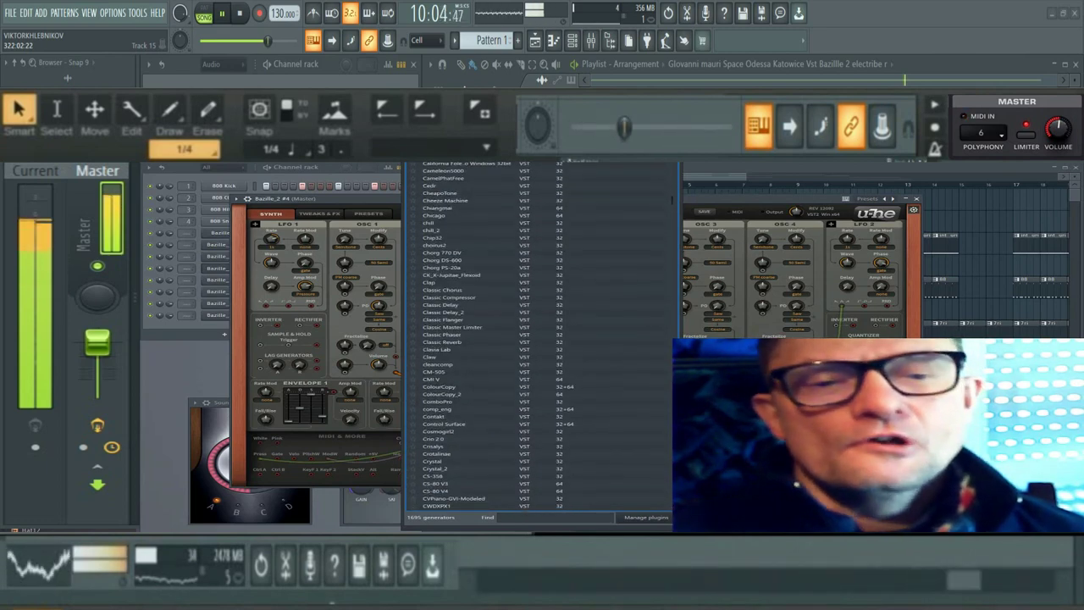
pyautogui.scroll(-5, 538, 339)
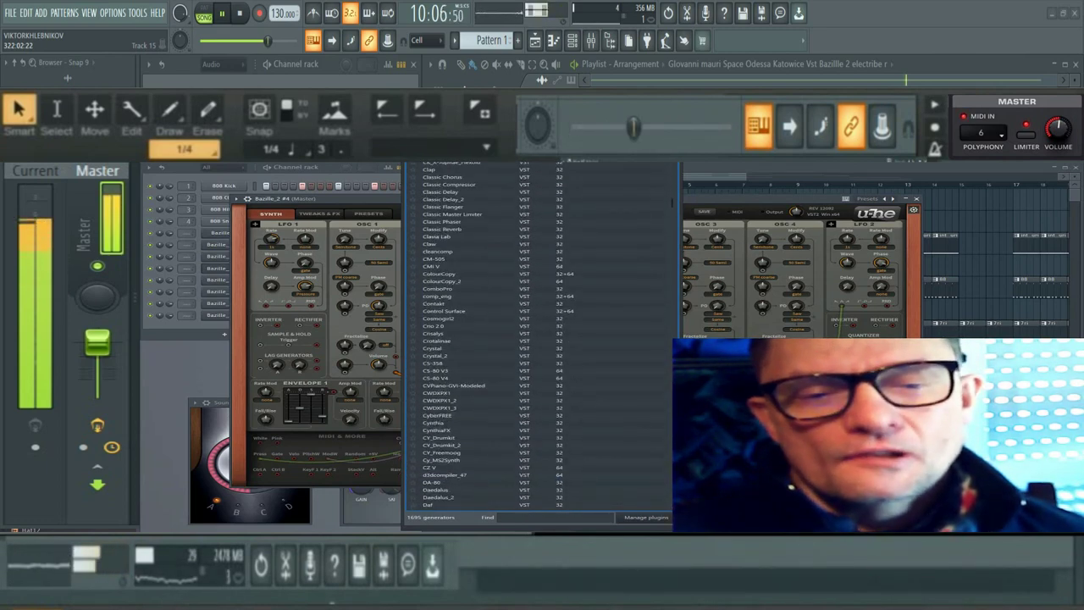
pyautogui.scroll(-15, 538, 339)
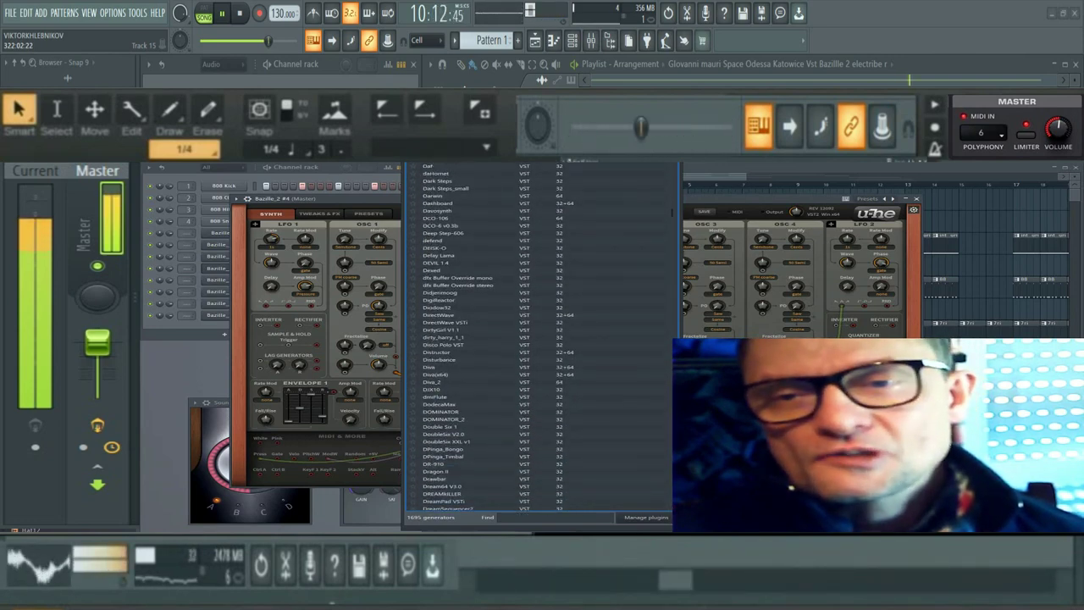
pyautogui.scroll(-6, 482, 339)
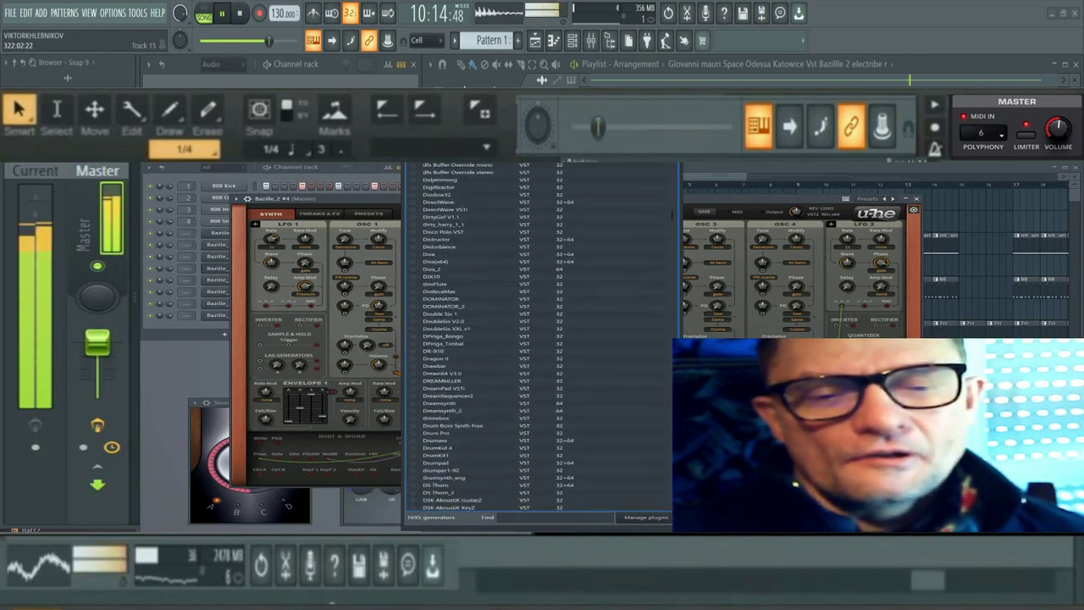
pyautogui.scroll(-4, 483, 338)
pyautogui.scroll(-5, 483, 338)
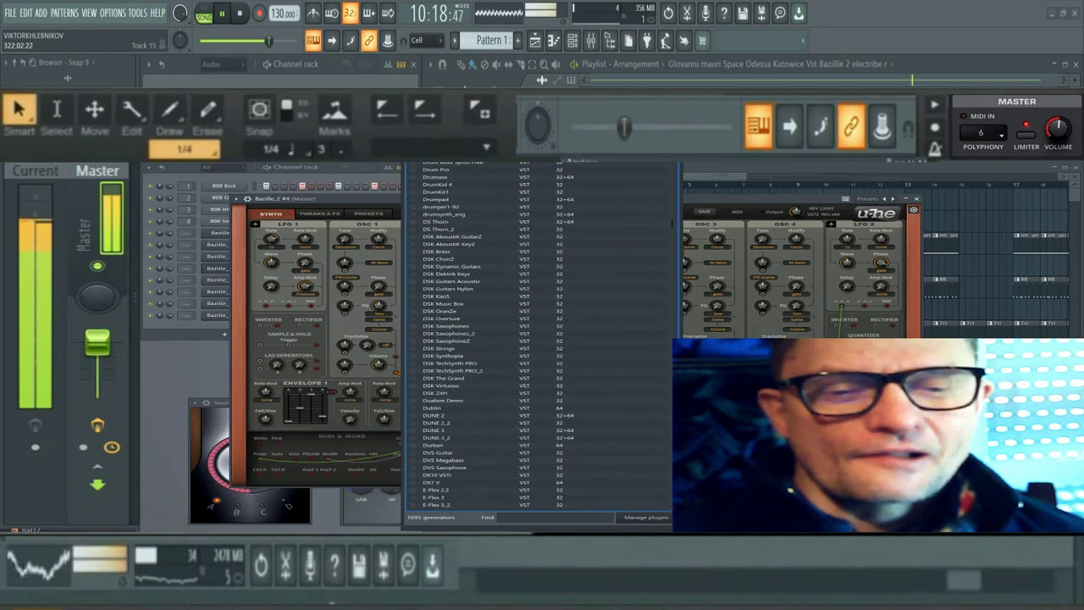
pyautogui.click(433, 430)
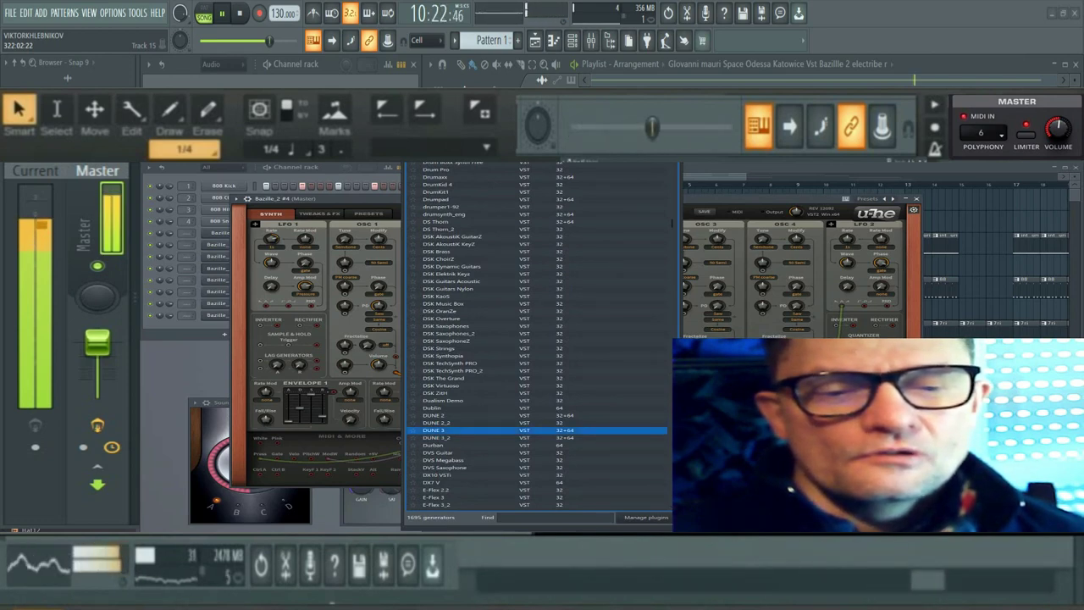
pyautogui.press('Return')
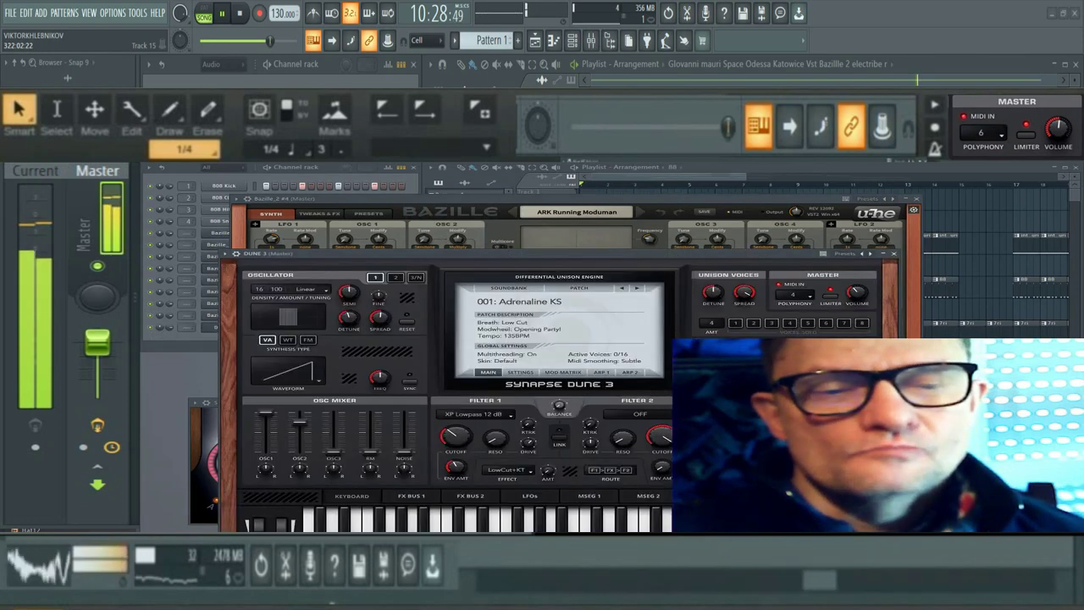
pyautogui.moveTo(559, 253); pyautogui.dragTo(557, 175)
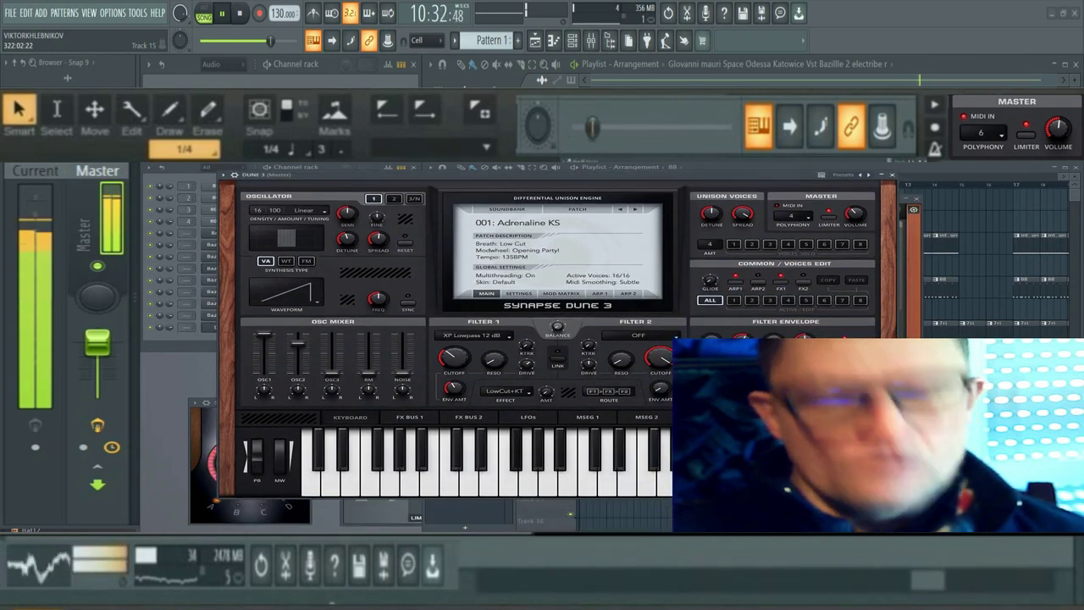